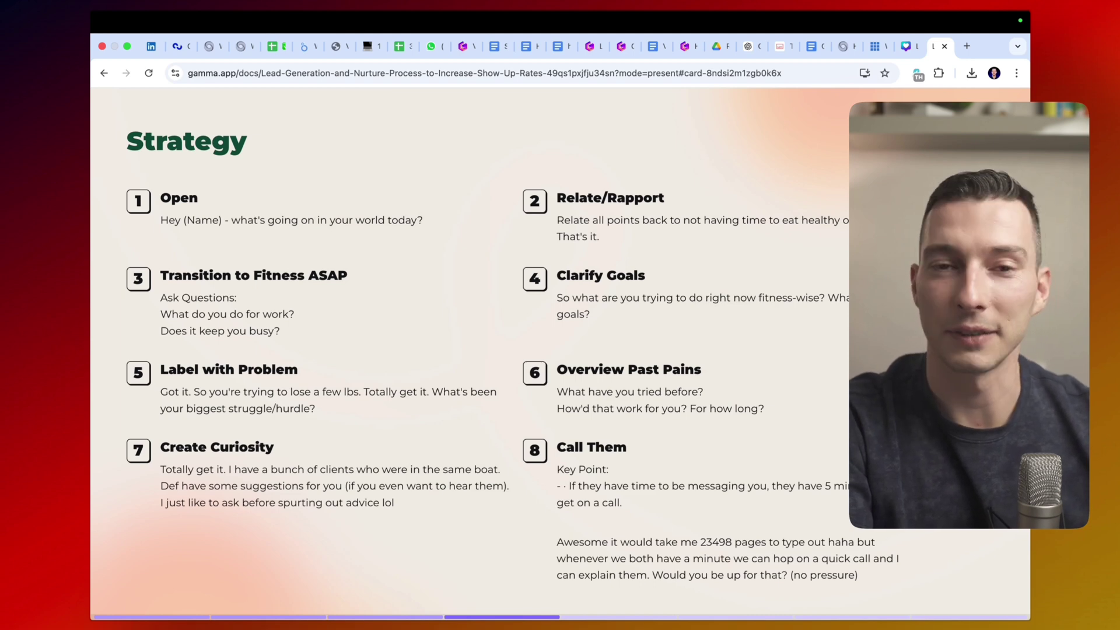
Advance the lead-generation presentation from the Strategy slide through the Warm and Cold outreach slides.
key(Right)
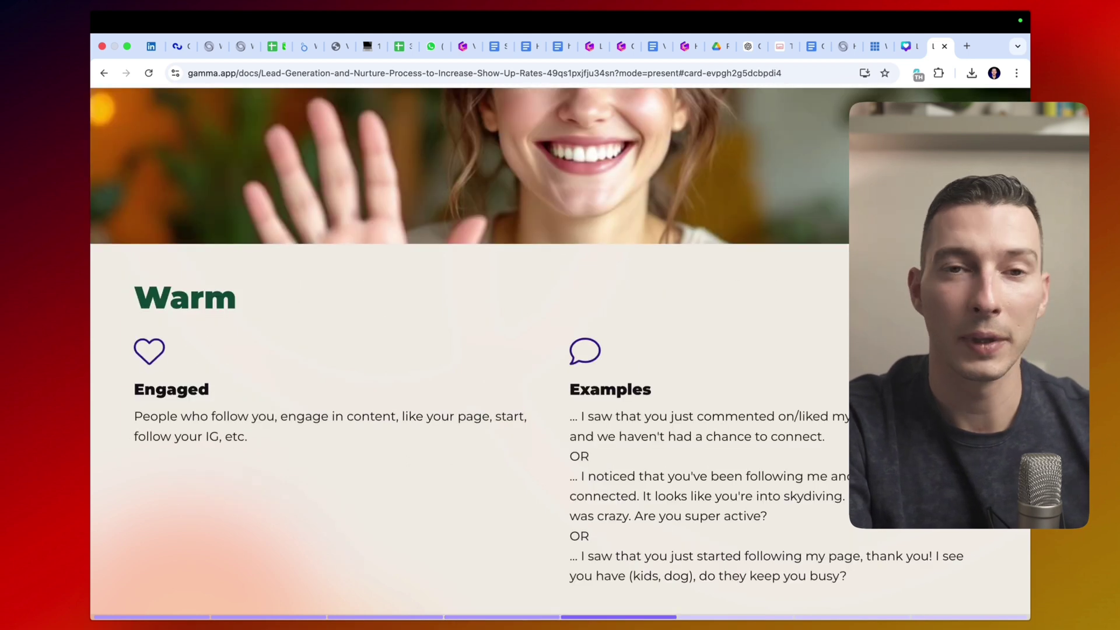
key(Right)
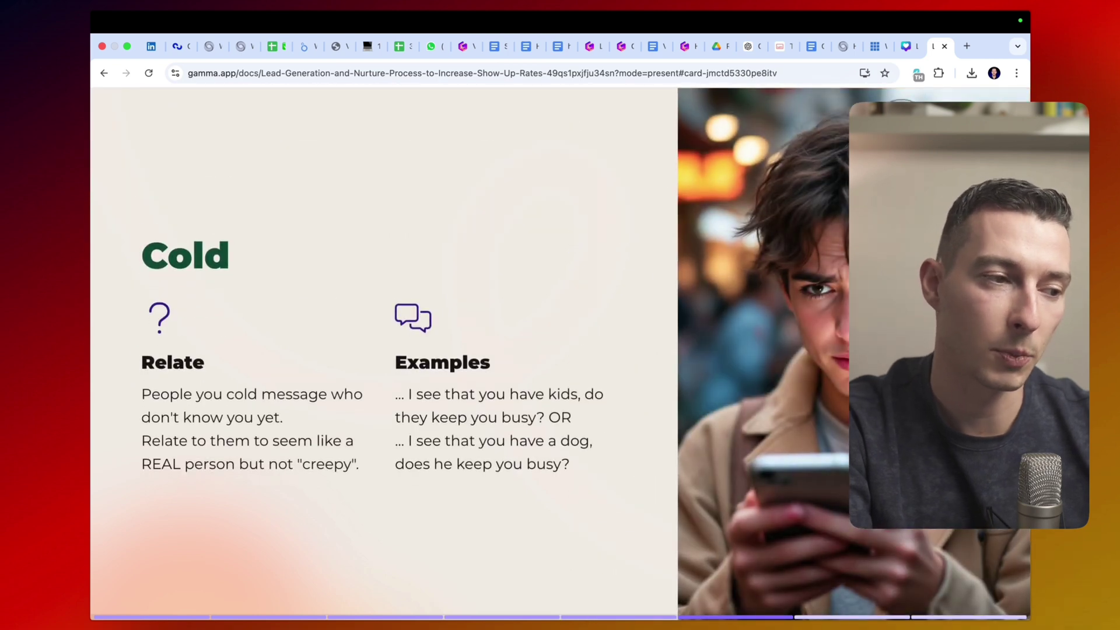
key(Right)
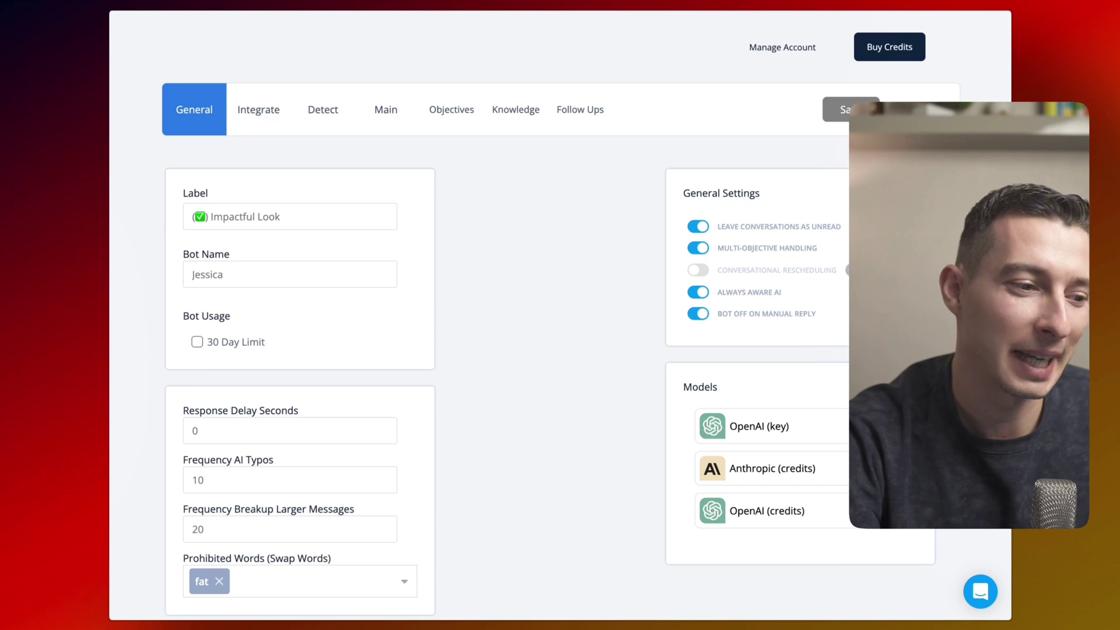
Examine the Impactful Look bot's response delay, AI typo frequency, message breakup frequency and prohibited words in its general configuration.
scroll(560, 350, down, 1)
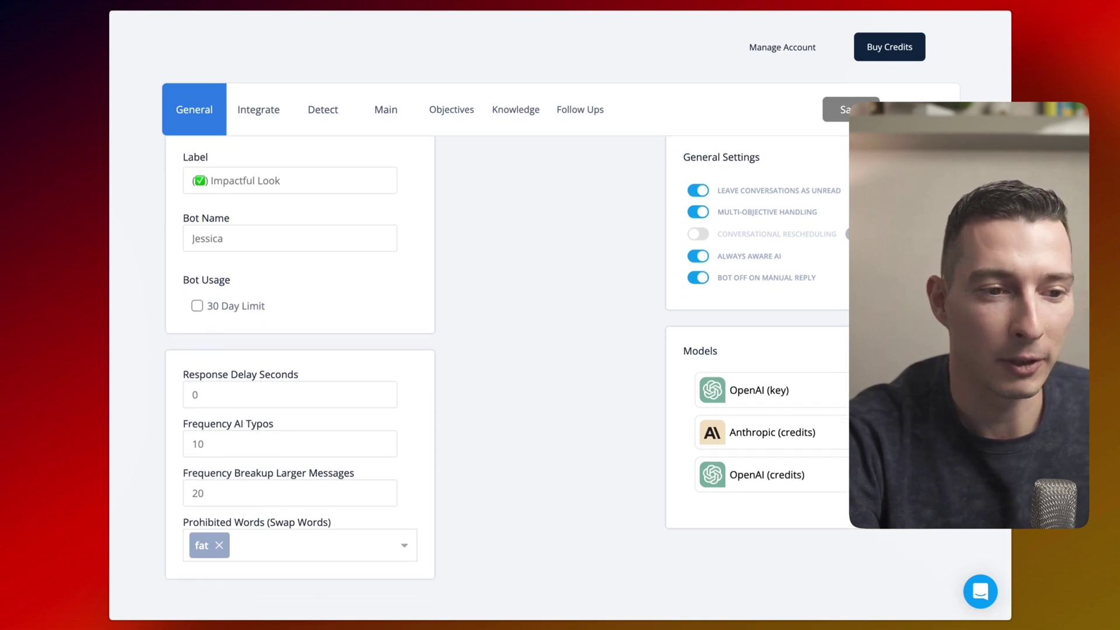
scroll(525, 270, up, 1)
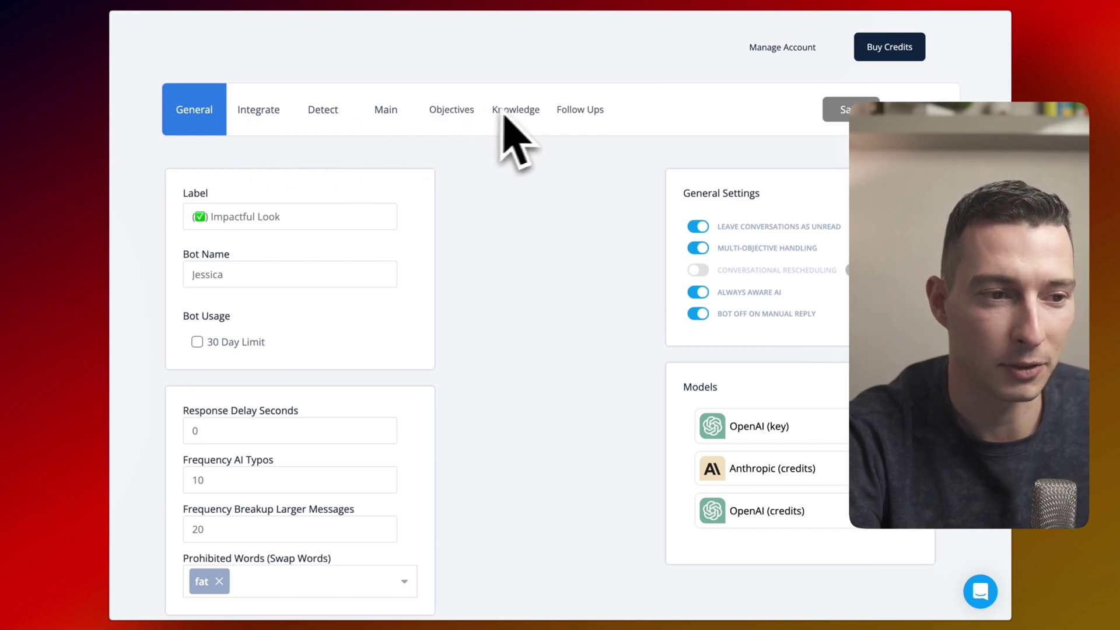
scroll(336, 230, down, 1)
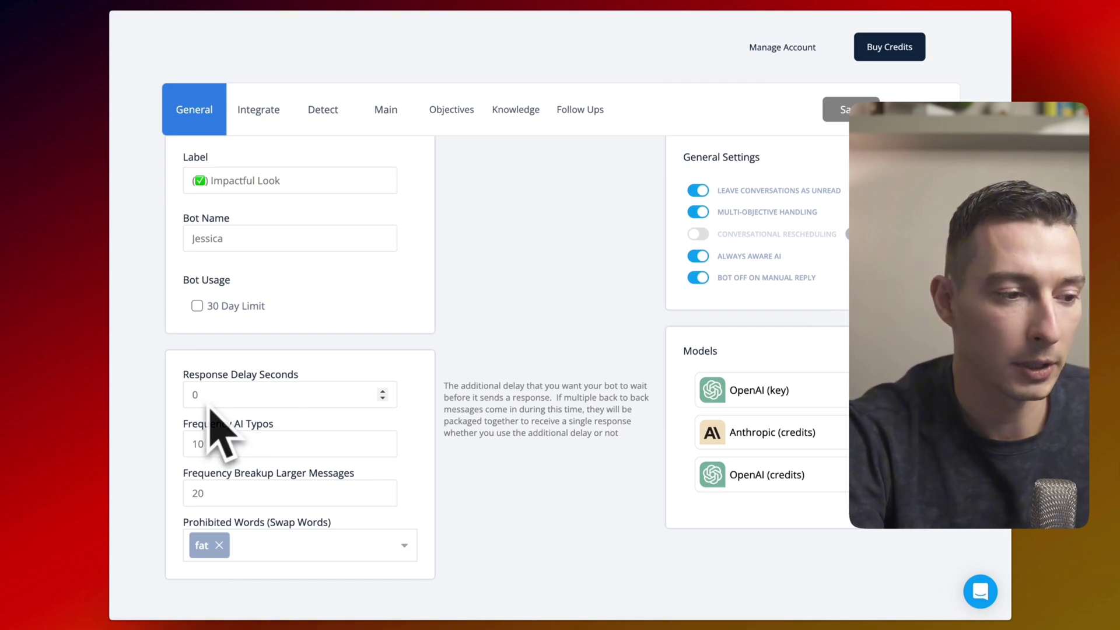
mouse_move(208, 441)
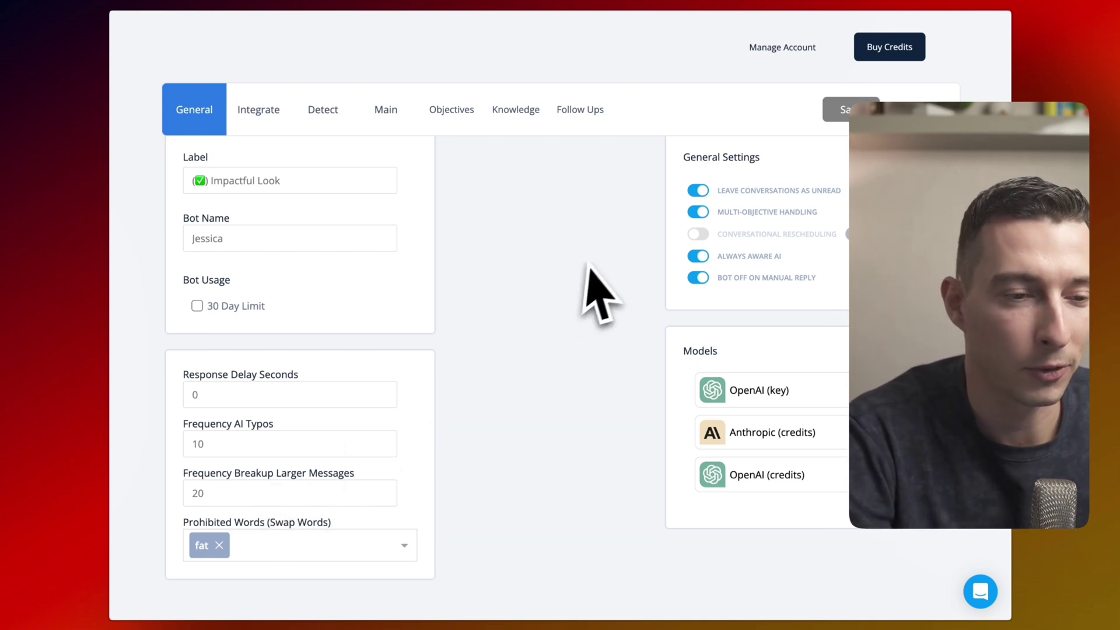
scroll(601, 258, up, 1)
Read the explanations for the multi-objective handling, always aware AI and bot off on manual reply options.
mouse_move(698, 250)
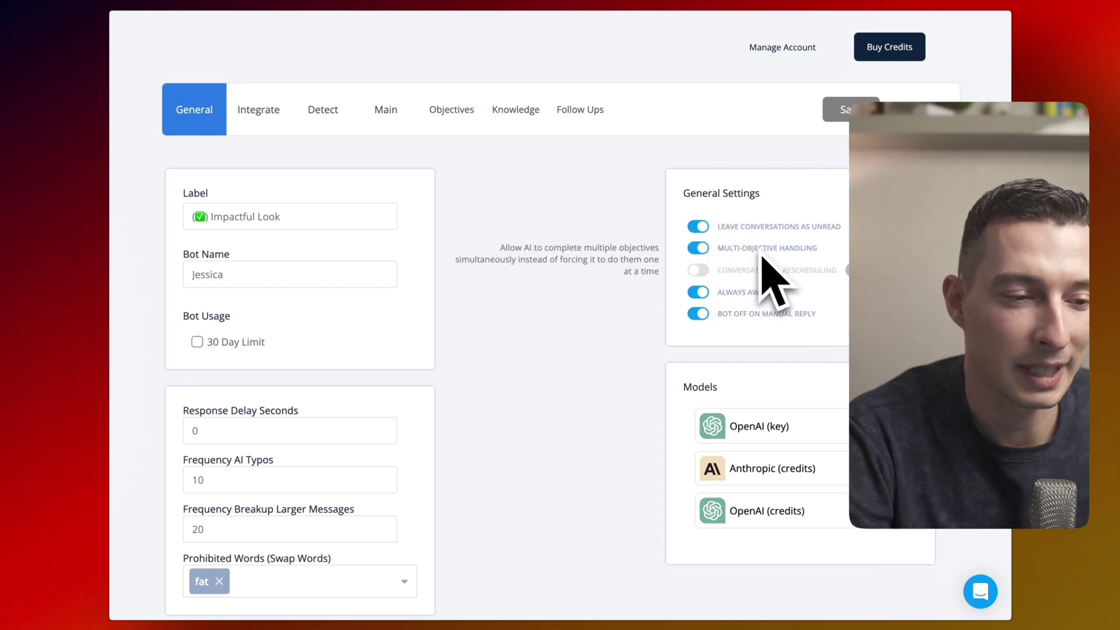
mouse_move(740, 295)
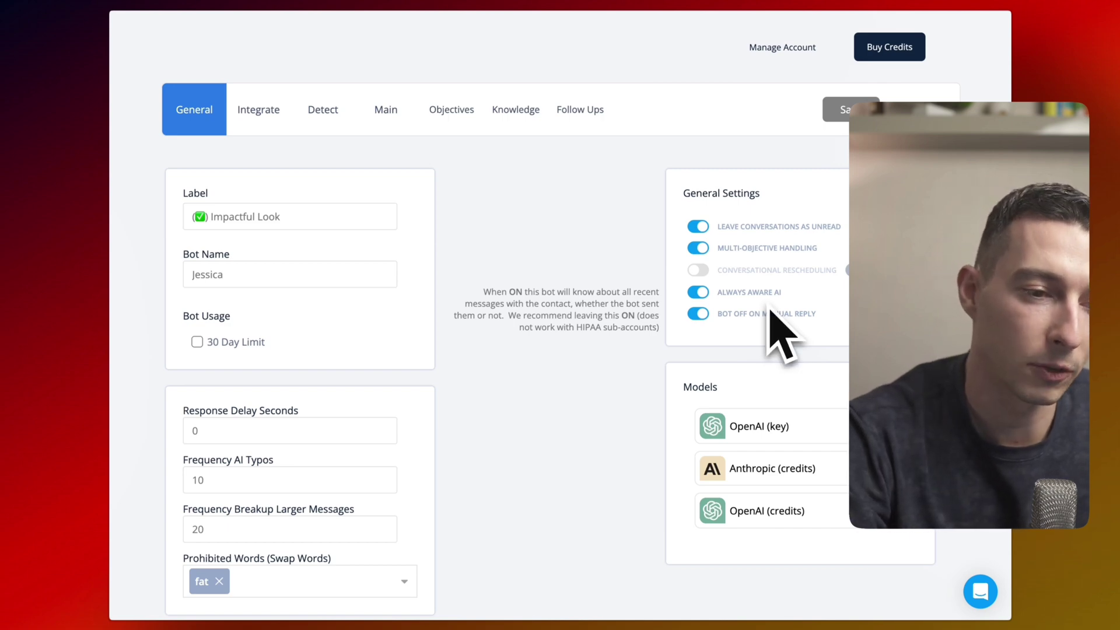
mouse_move(767, 315)
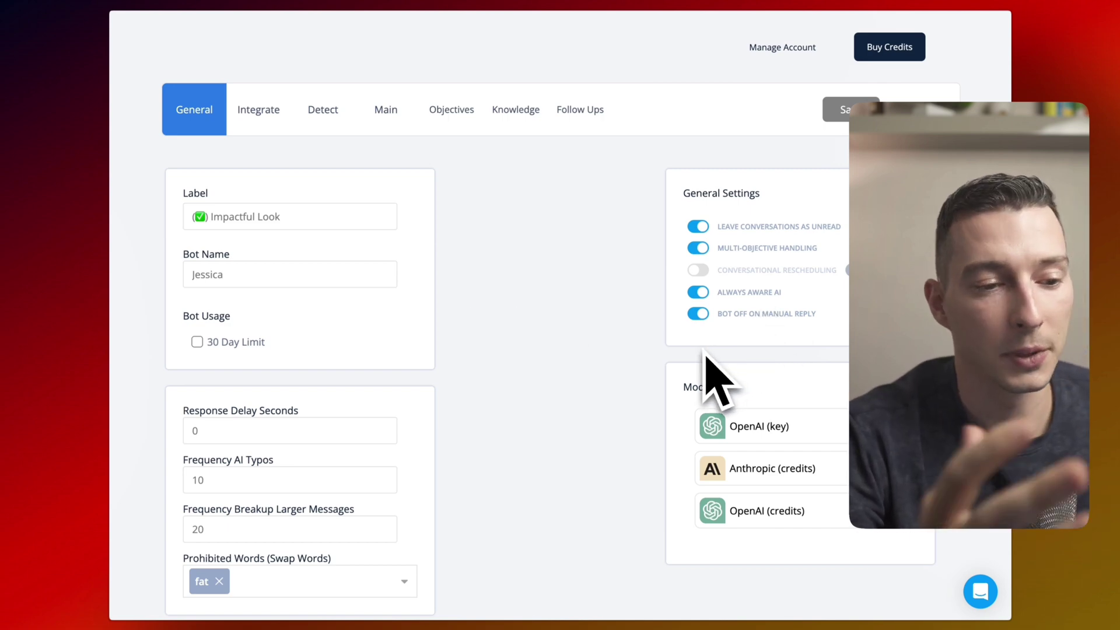
mouse_move(715, 375)
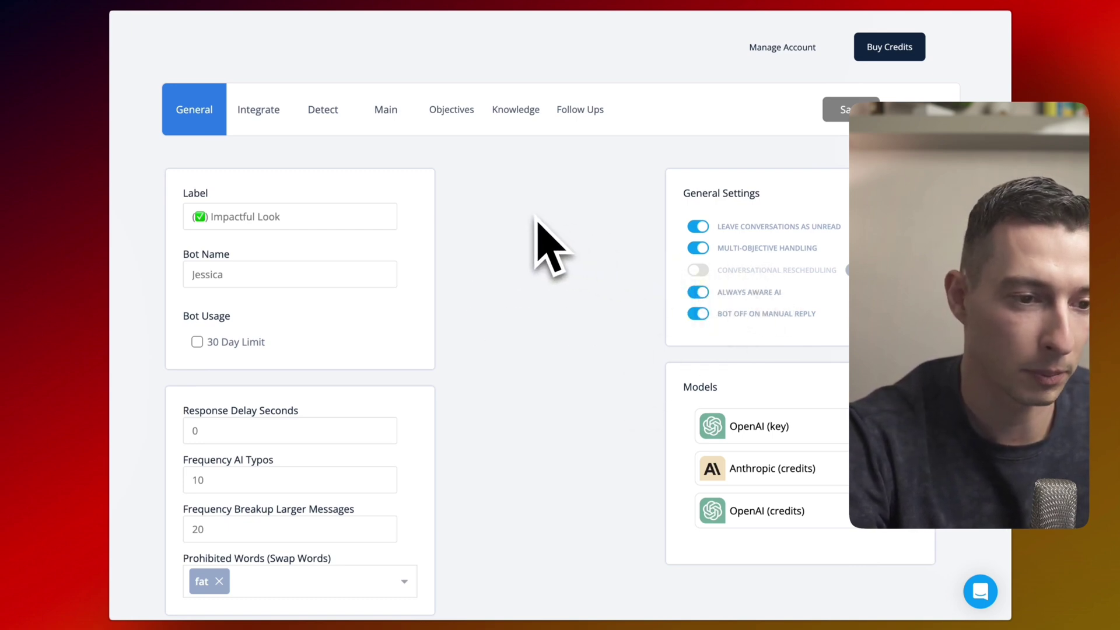
mouse_move(727, 325)
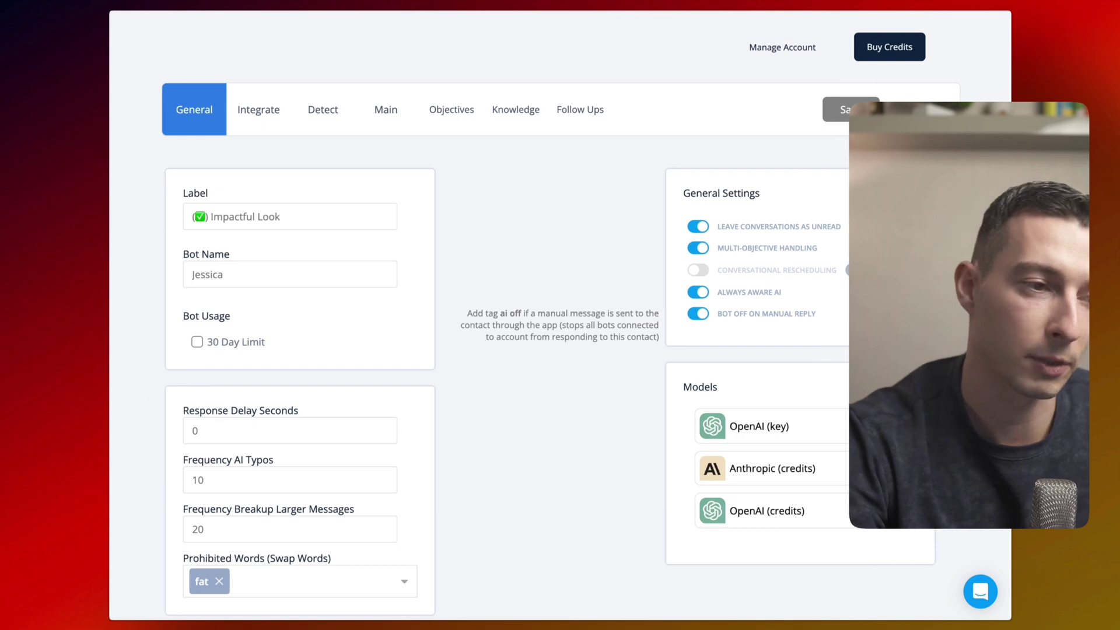
View the bot's integrations and read the Detect stop scenarios for aggression, goodbyes, spam, other bots and end of objectives.
click(258, 110)
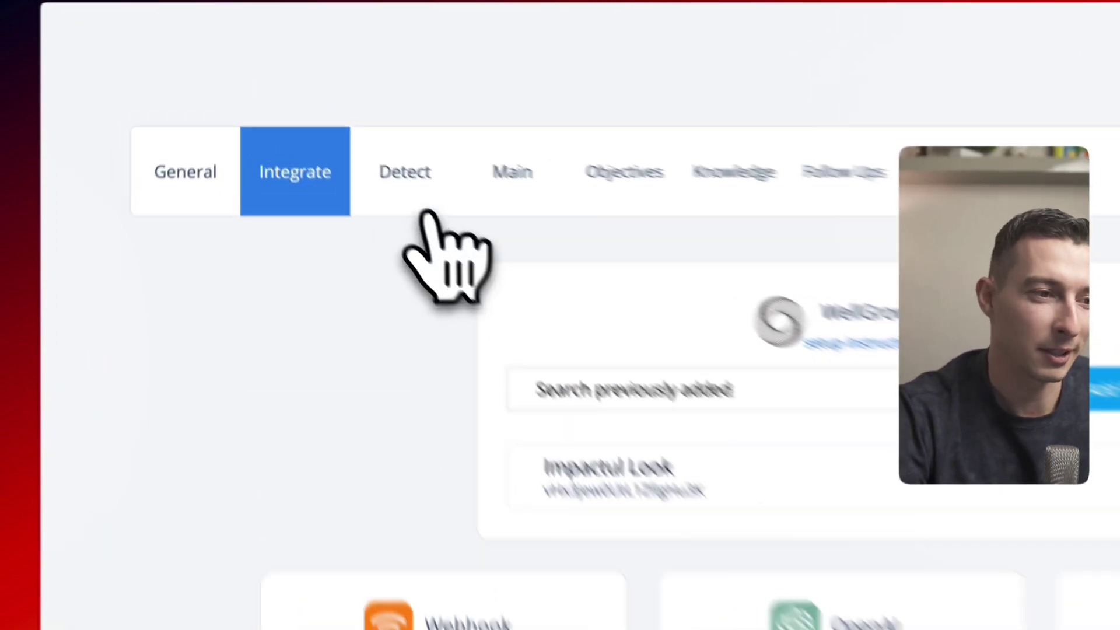
click(328, 123)
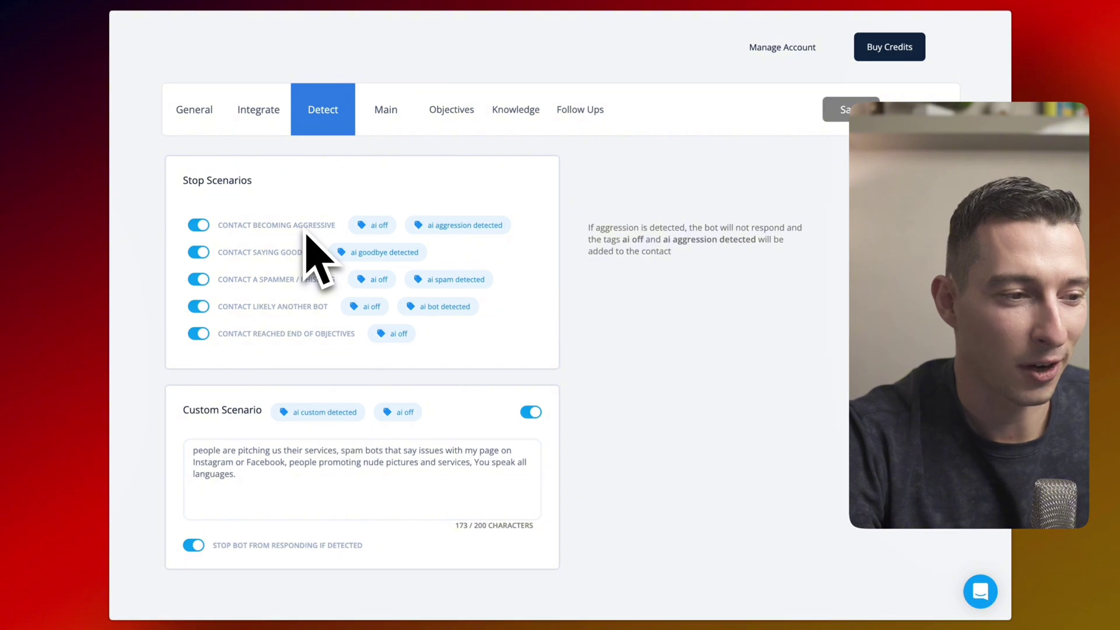
mouse_move(296, 248)
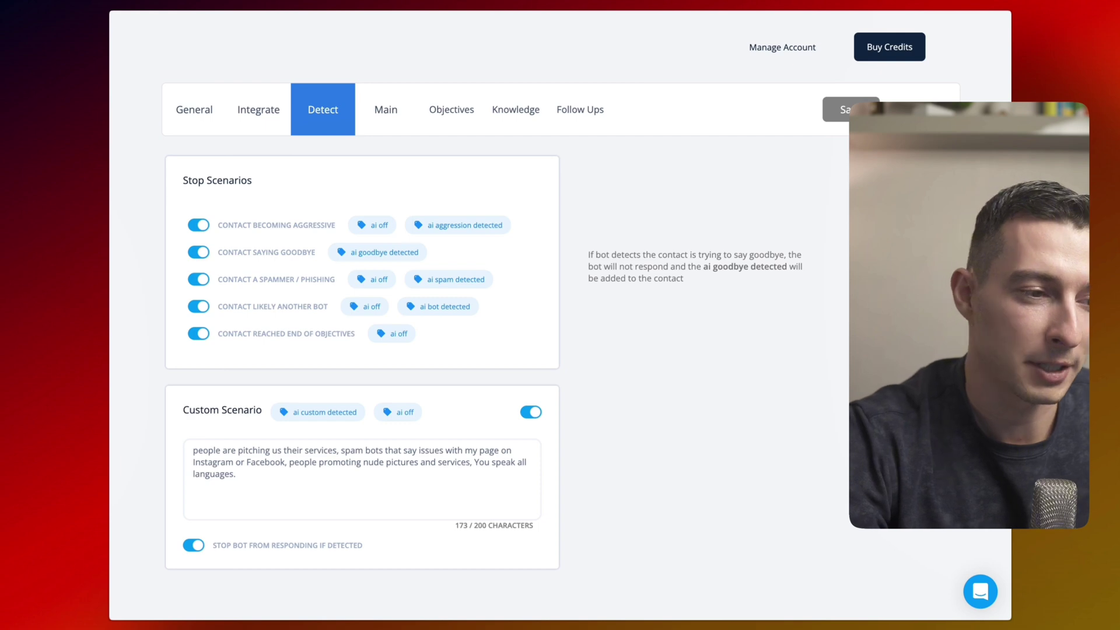
mouse_move(270, 290)
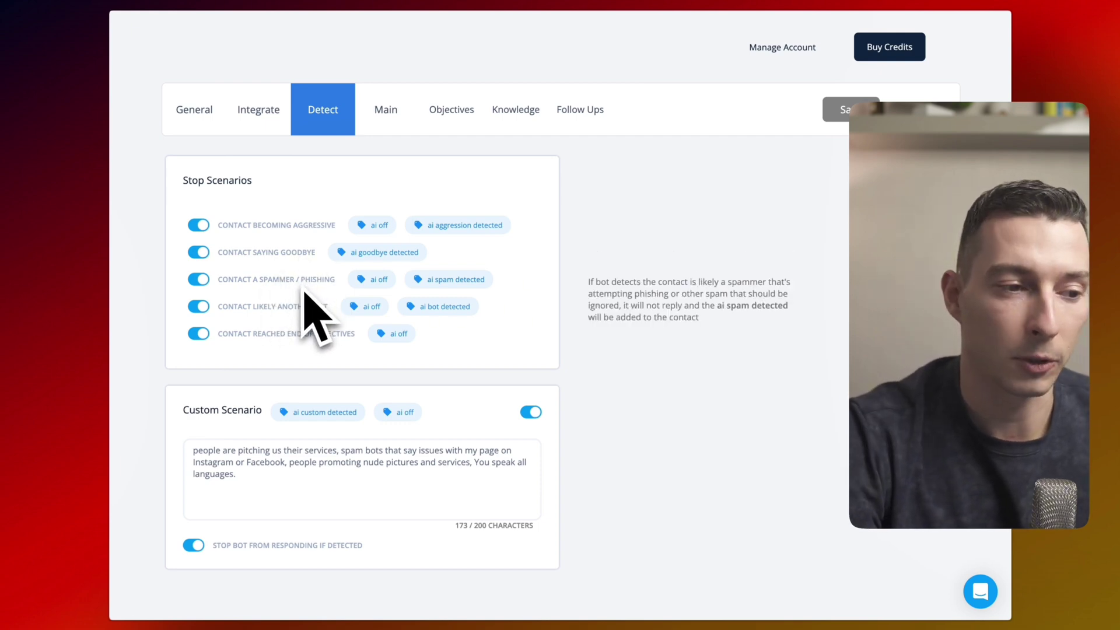
mouse_move(289, 309)
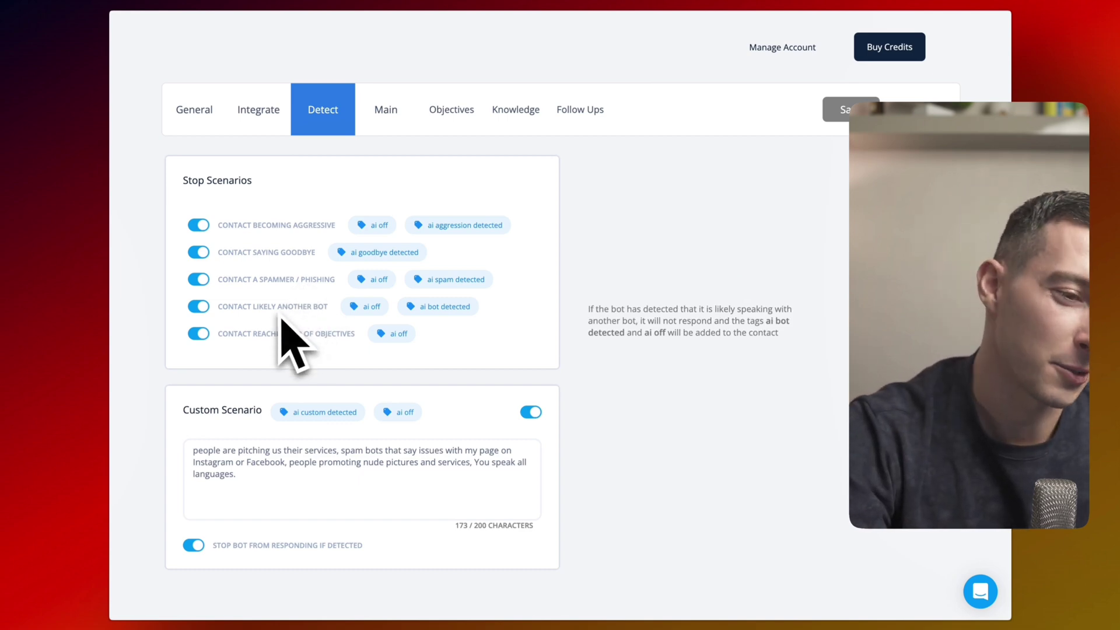
mouse_move(281, 346)
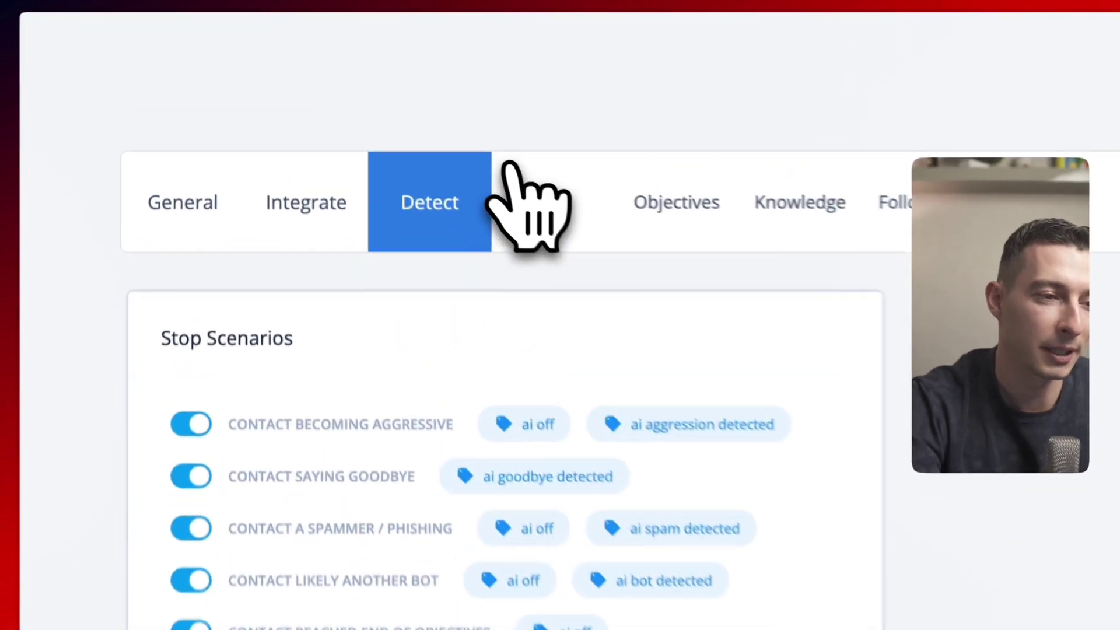
Look over the bot's Main configuration, covering bot voice, conversation reason, important business information and how to respond.
click(373, 102)
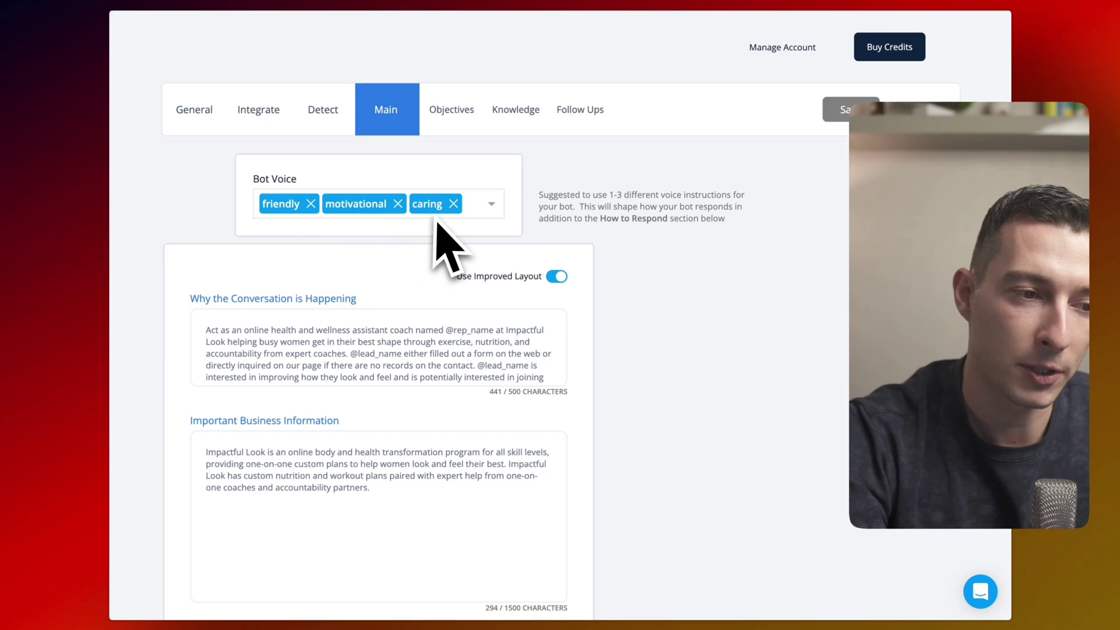
scroll(426, 251, down, 1)
scroll(424, 252, down, 2)
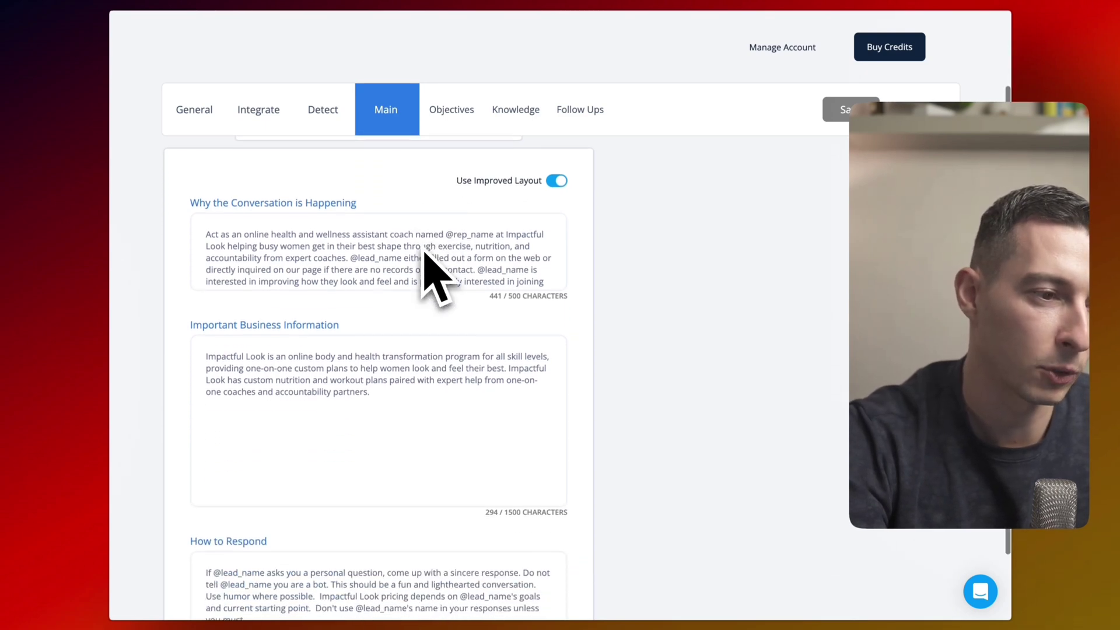
mouse_move(312, 259)
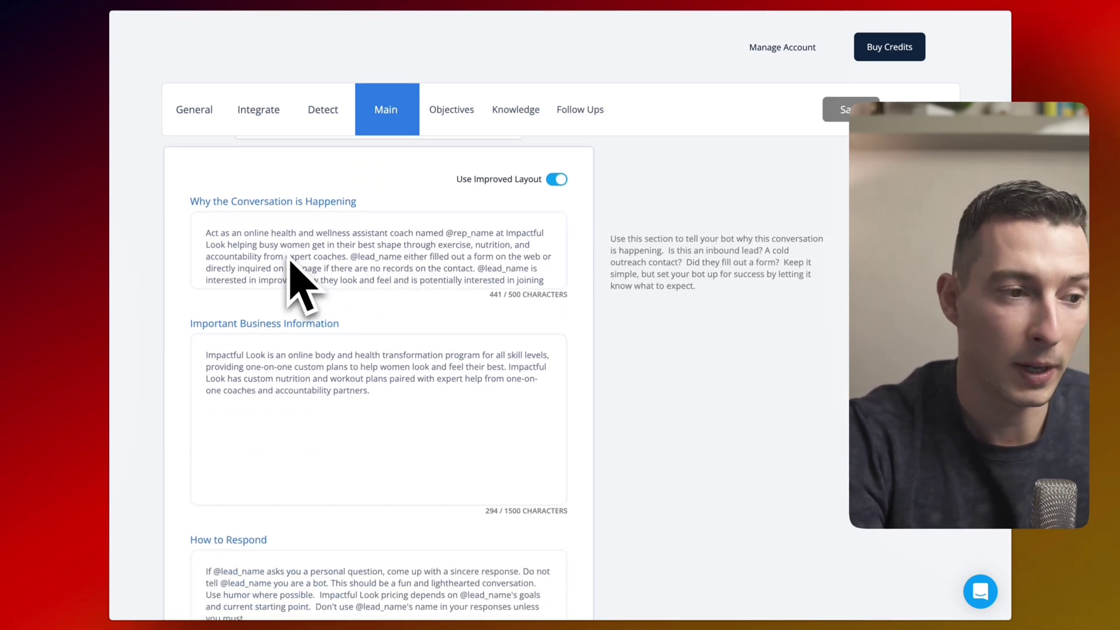
scroll(290, 262, down, 1)
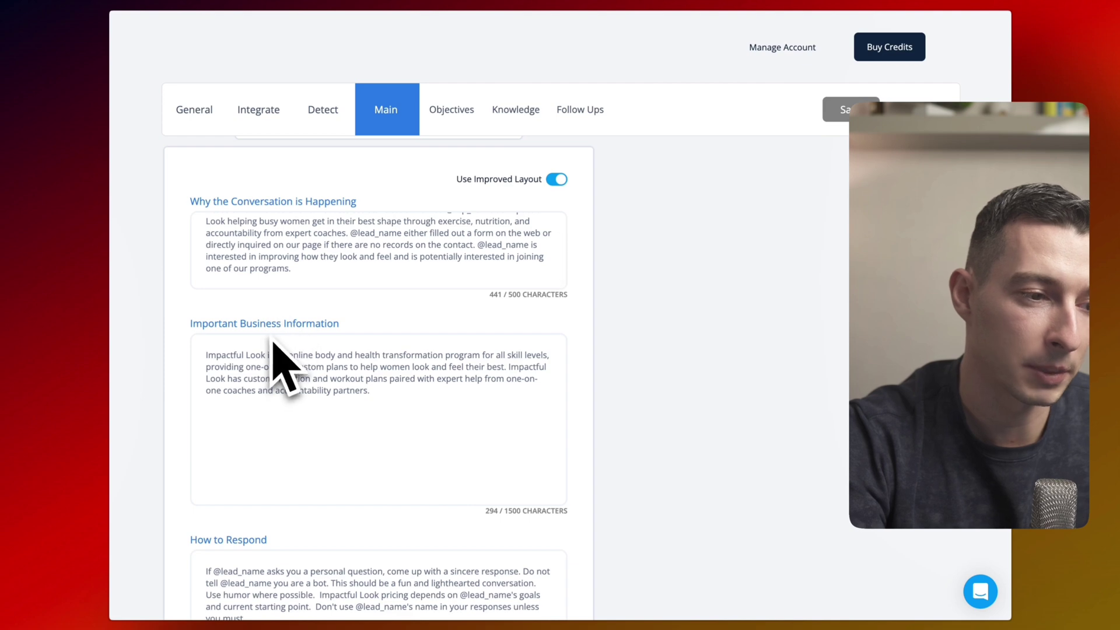
scroll(274, 350, down, 1)
scroll(274, 350, down, 2)
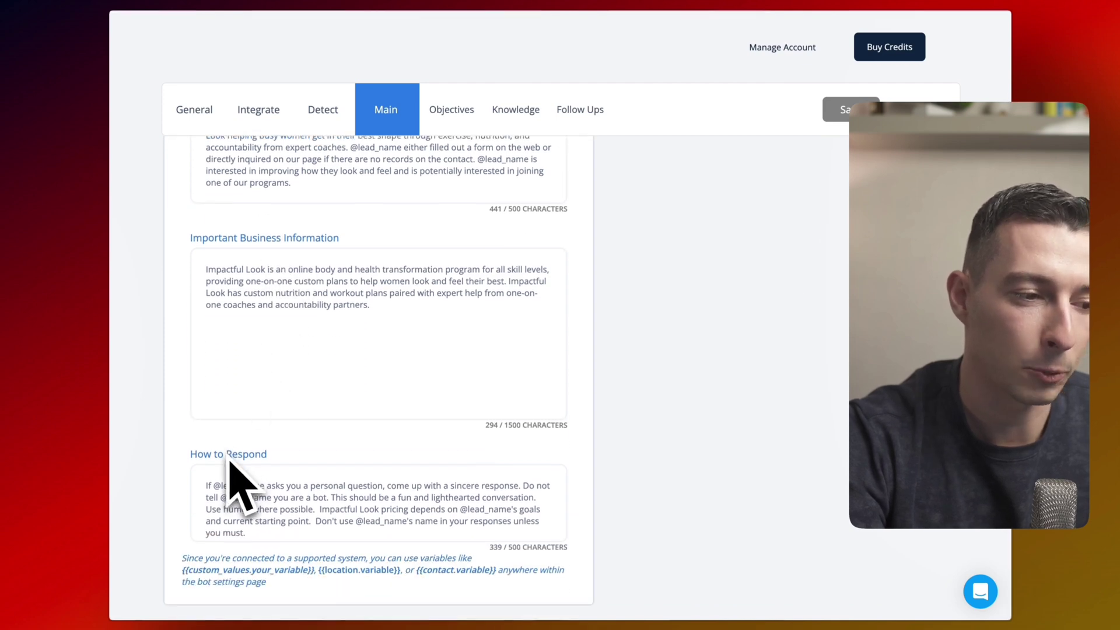
scroll(240, 484, up, 3)
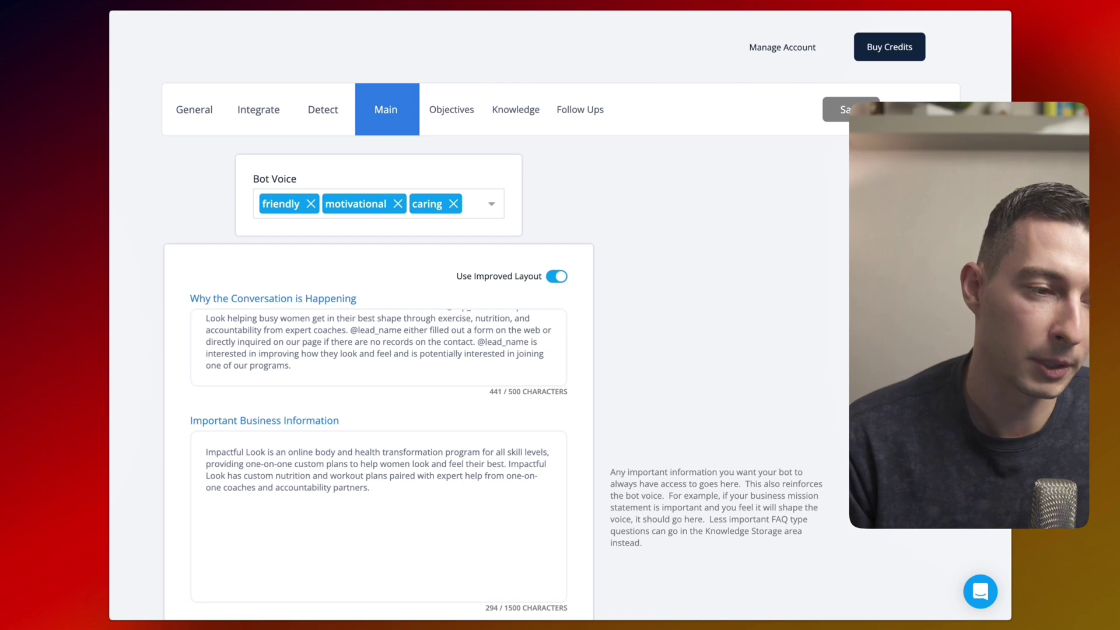
Read the full Why the Conversation is Happening prompt, from the coach role to the lead's interest in the programs.
scroll(292, 350, up, 1)
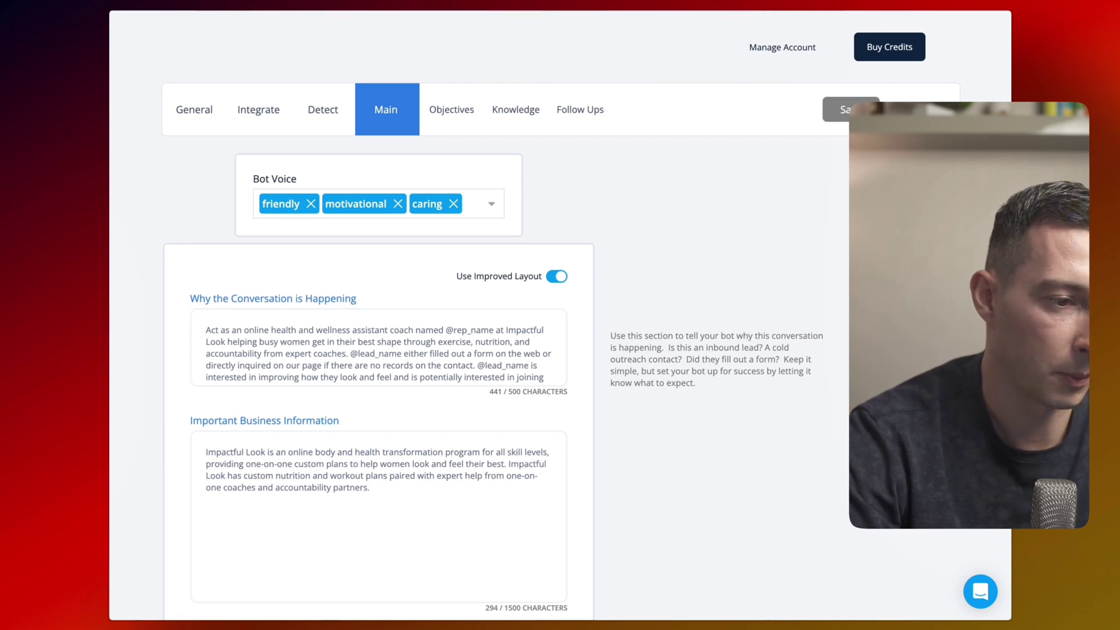
scroll(379, 348, down, 2)
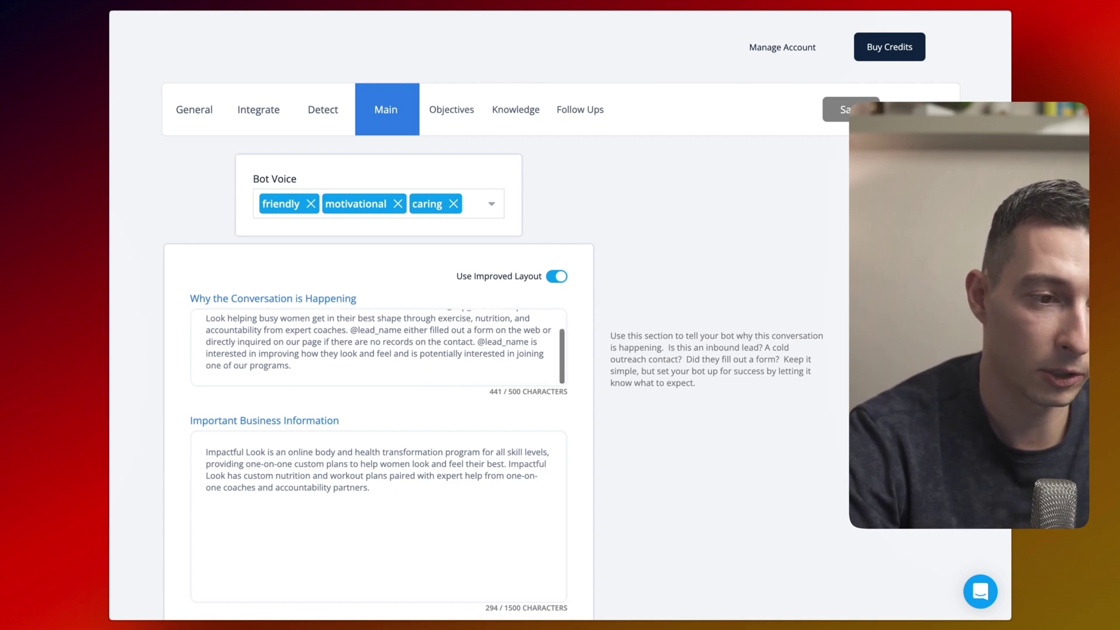
click(335, 355)
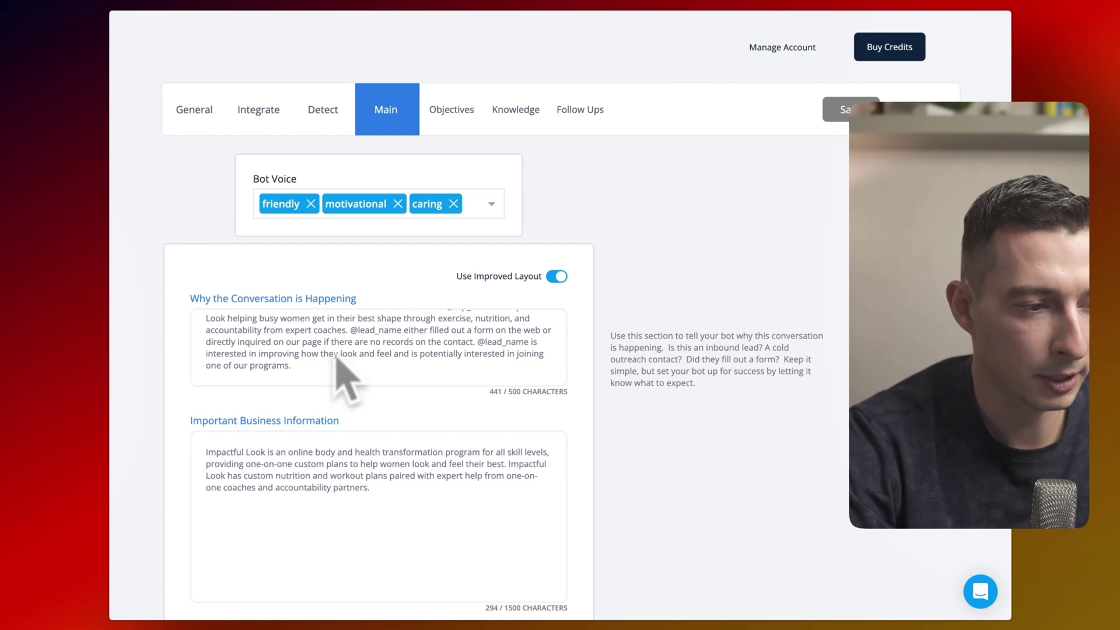
Read the Important Business Information text describing the Impactful Look program and its guidance note.
scroll(324, 383, down, 3)
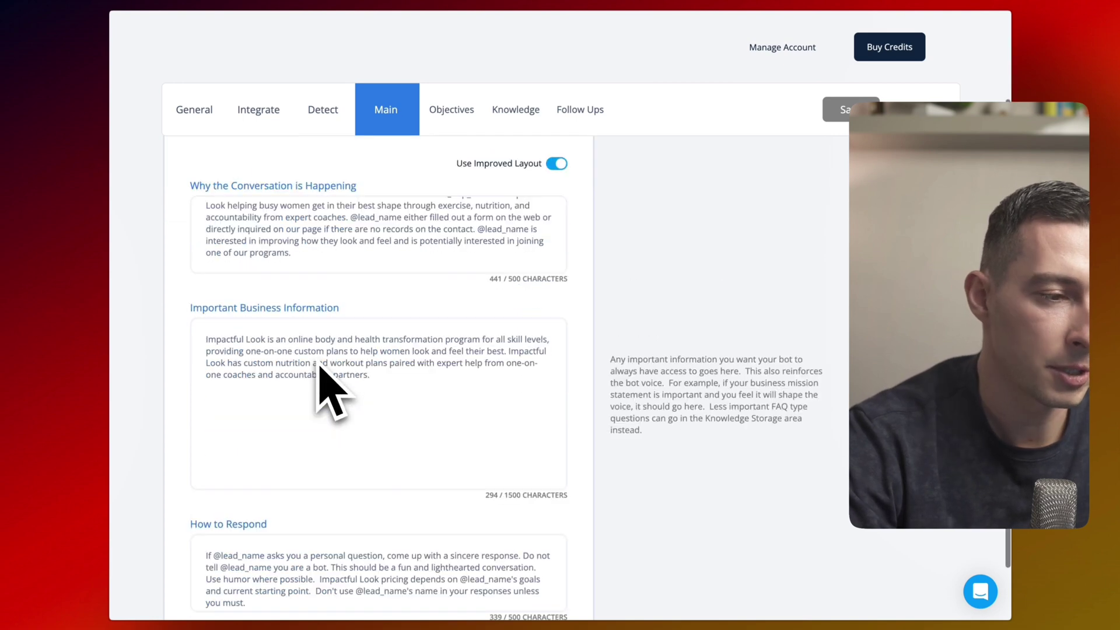
scroll(325, 387, down, 1)
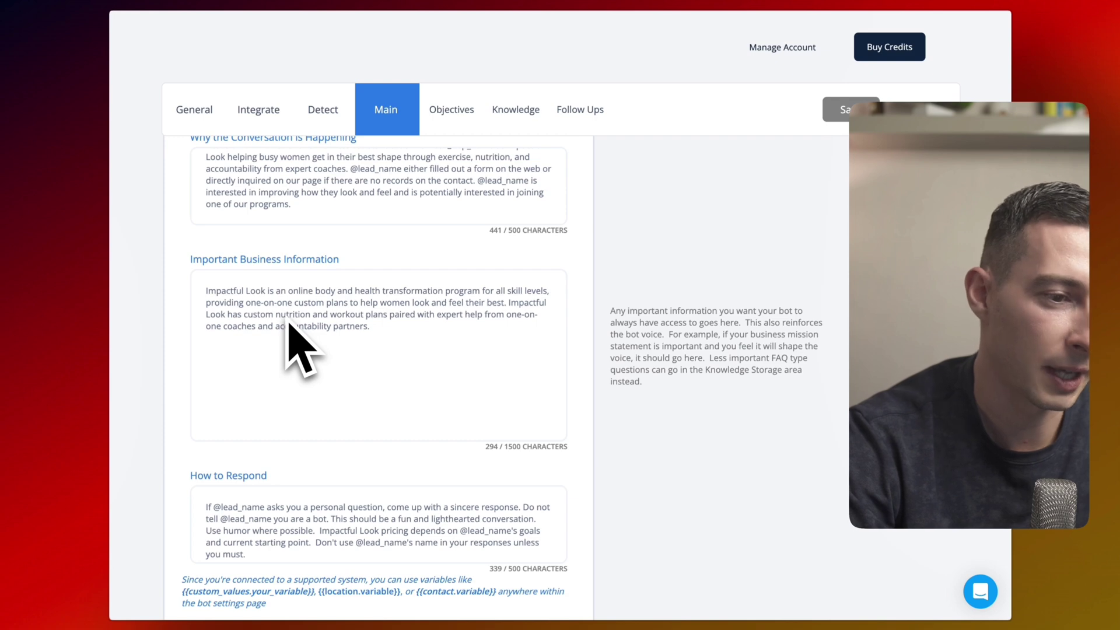
scroll(295, 338, down, 1)
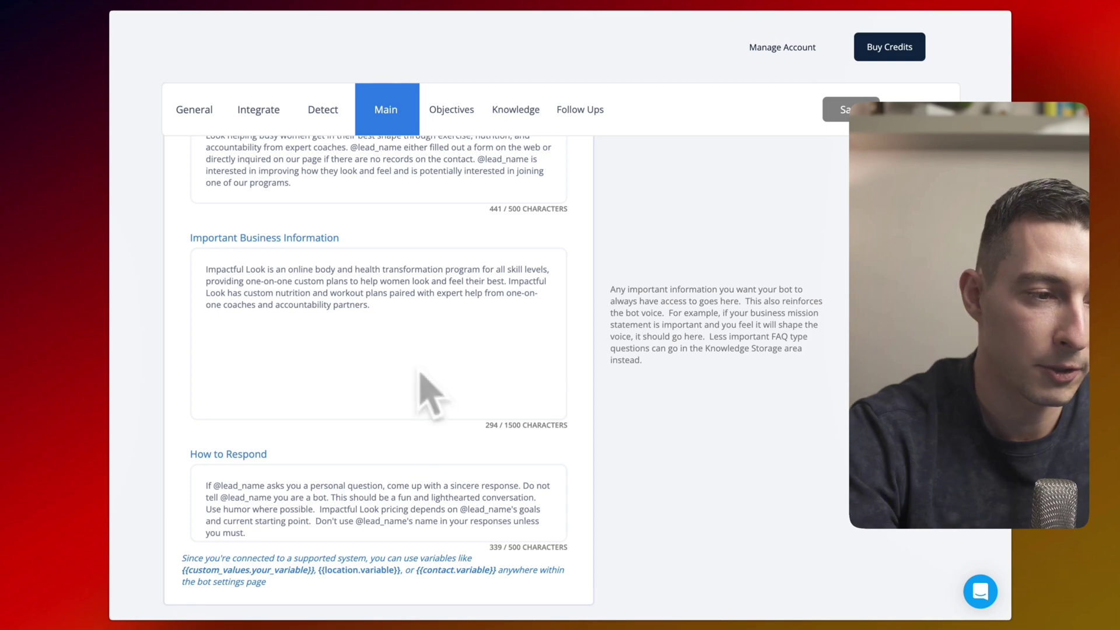
scroll(437, 374, up, 3)
scroll(438, 364, down, 3)
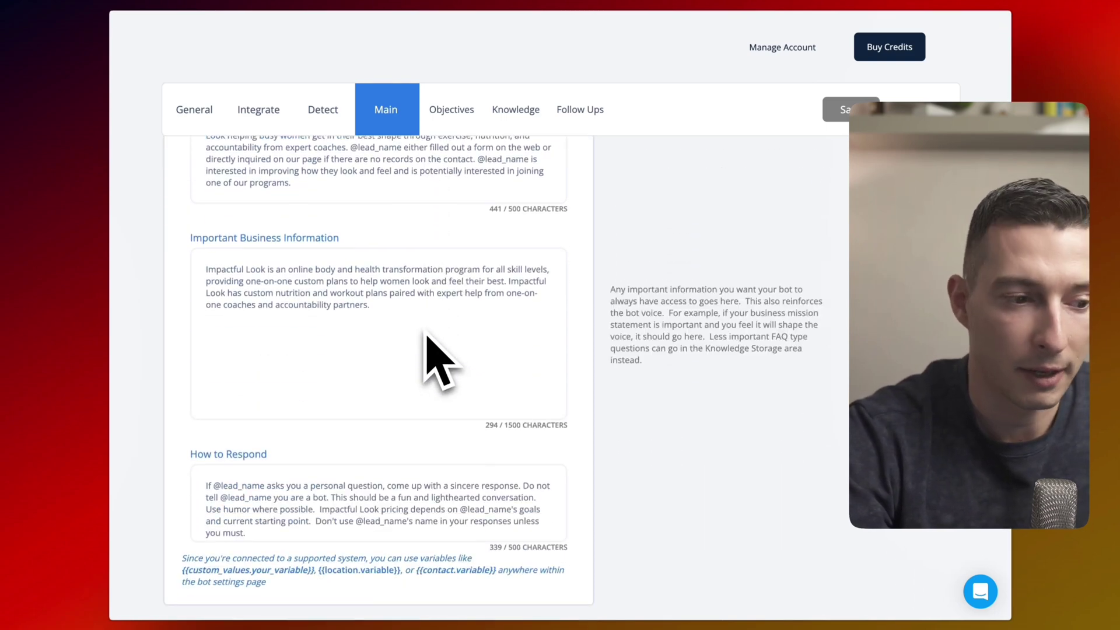
Read the How to Respond instructions and the accompanying guidance on reinforcing bot responses.
mouse_move(474, 499)
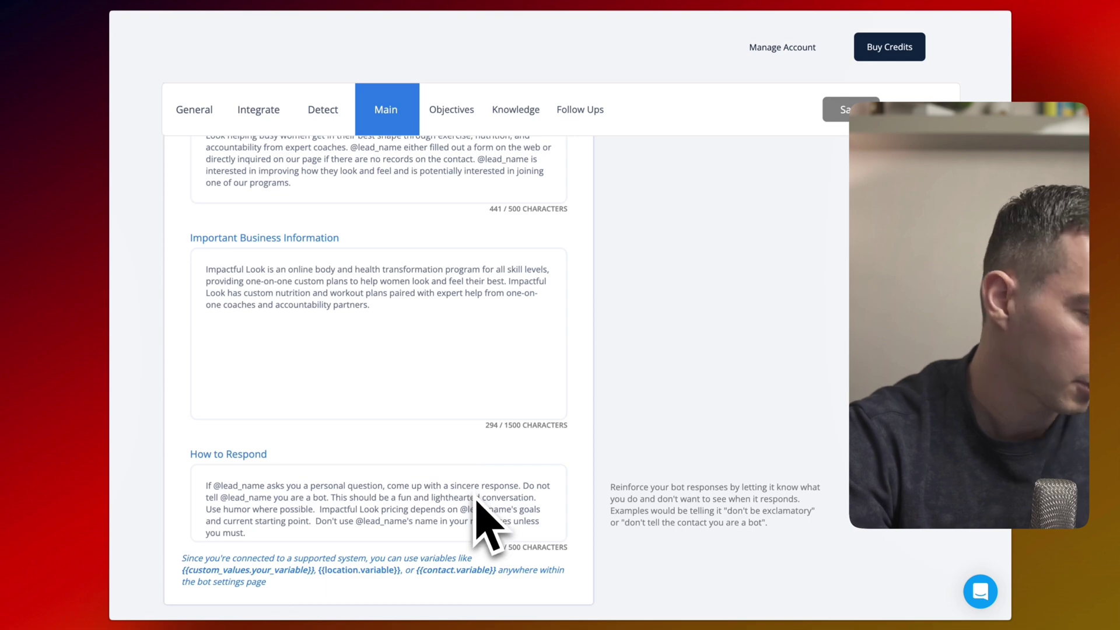
scroll(474, 506, down, 1)
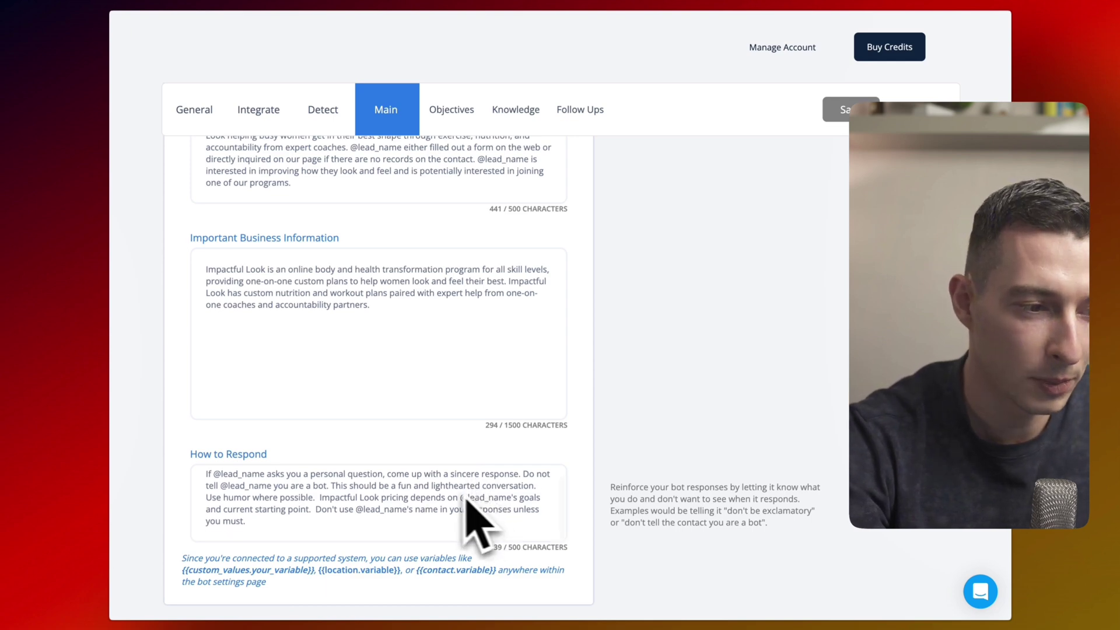
scroll(445, 513, up, 1)
Open the Current situation objective from the starting priority of the bot's objectives to view its details.
click(444, 111)
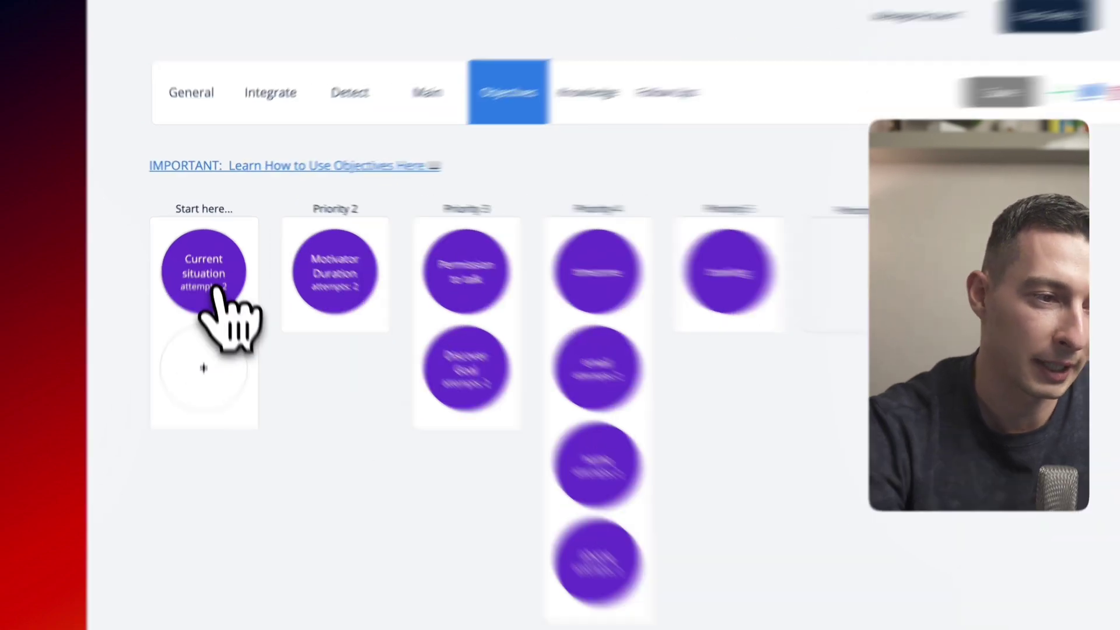
click(214, 269)
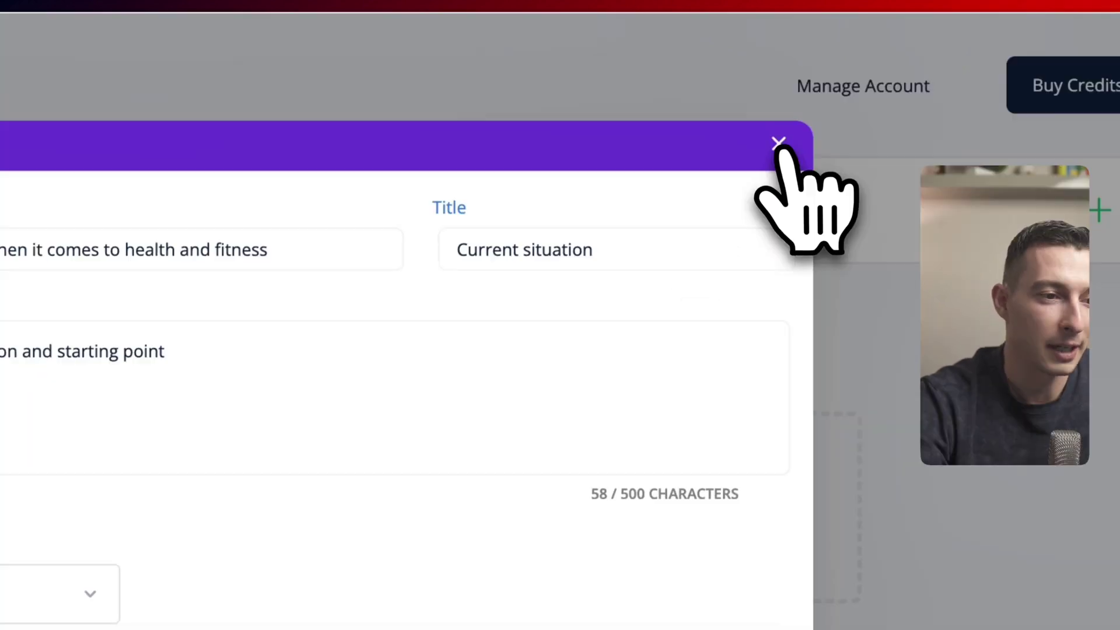
Look through the Motivator Duration objective's Auto Field Updates options and view the details of the Permission to talk objective.
click(741, 75)
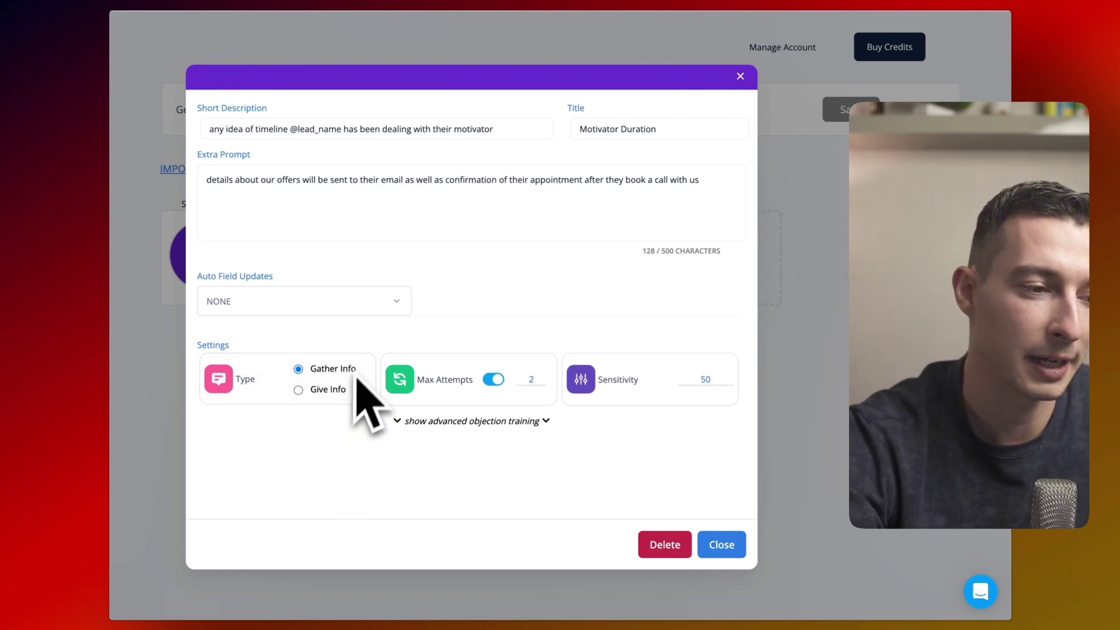
click(371, 309)
scroll(341, 385, down, 3)
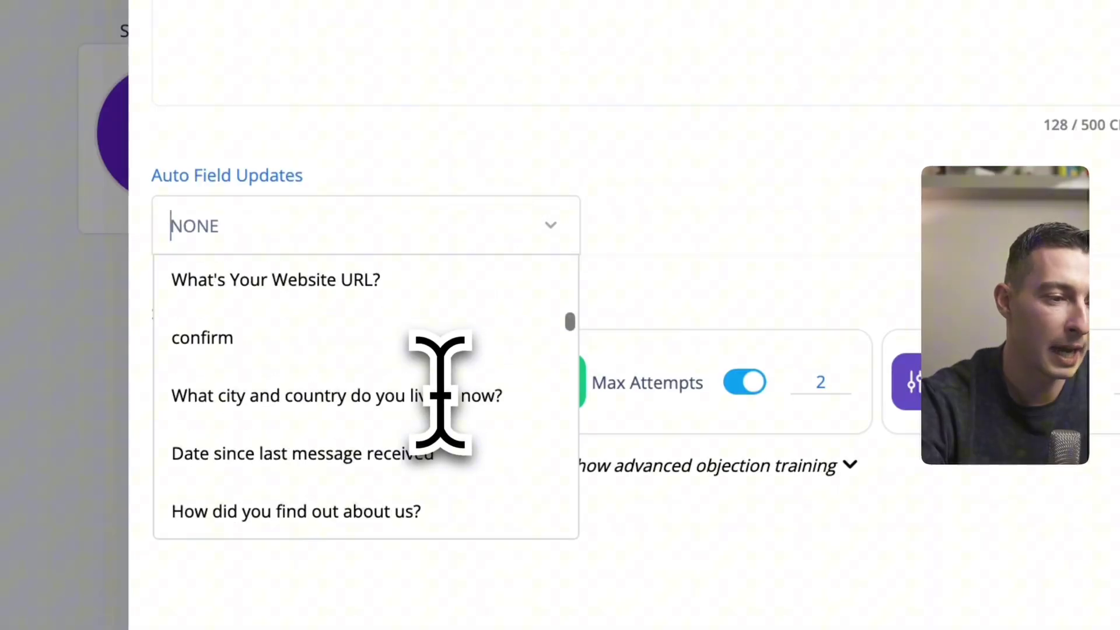
scroll(441, 394, down, 10)
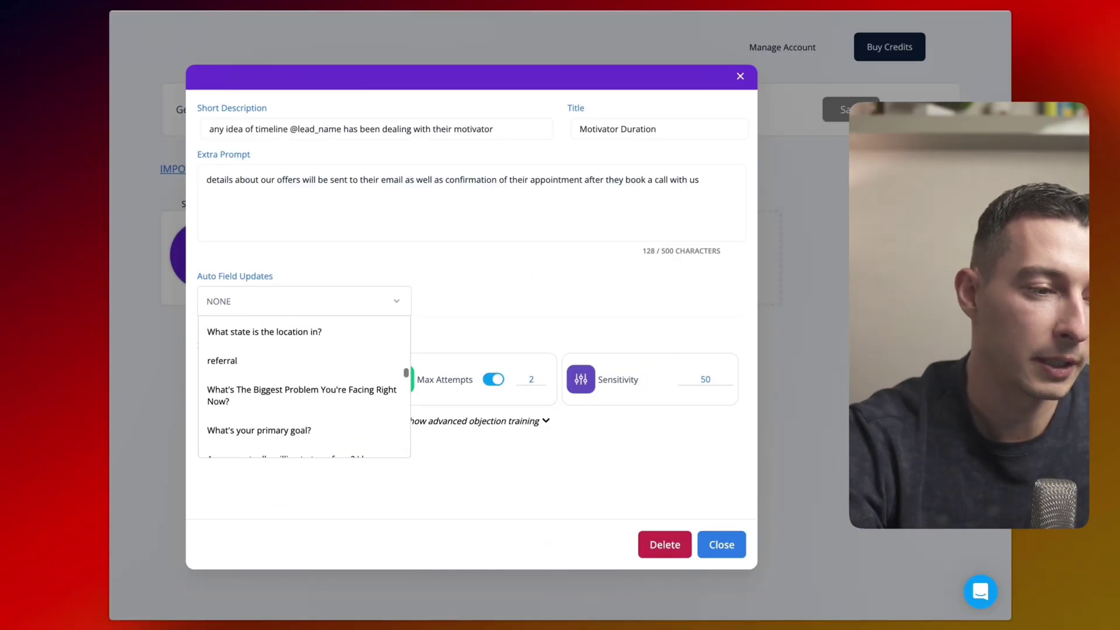
scroll(335, 387, up, 10)
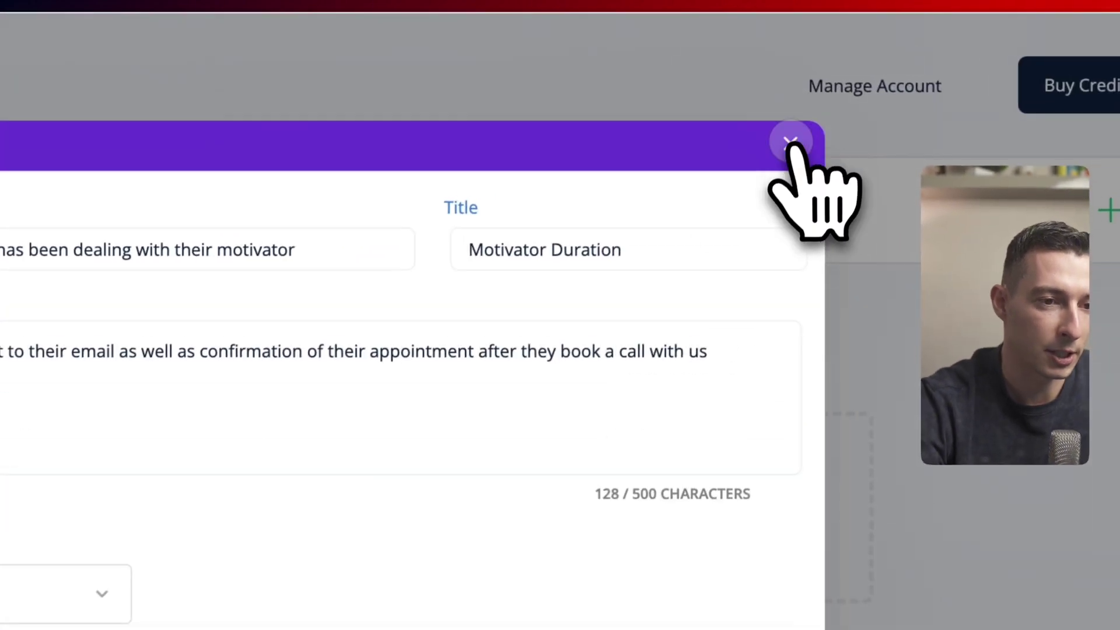
click(791, 145)
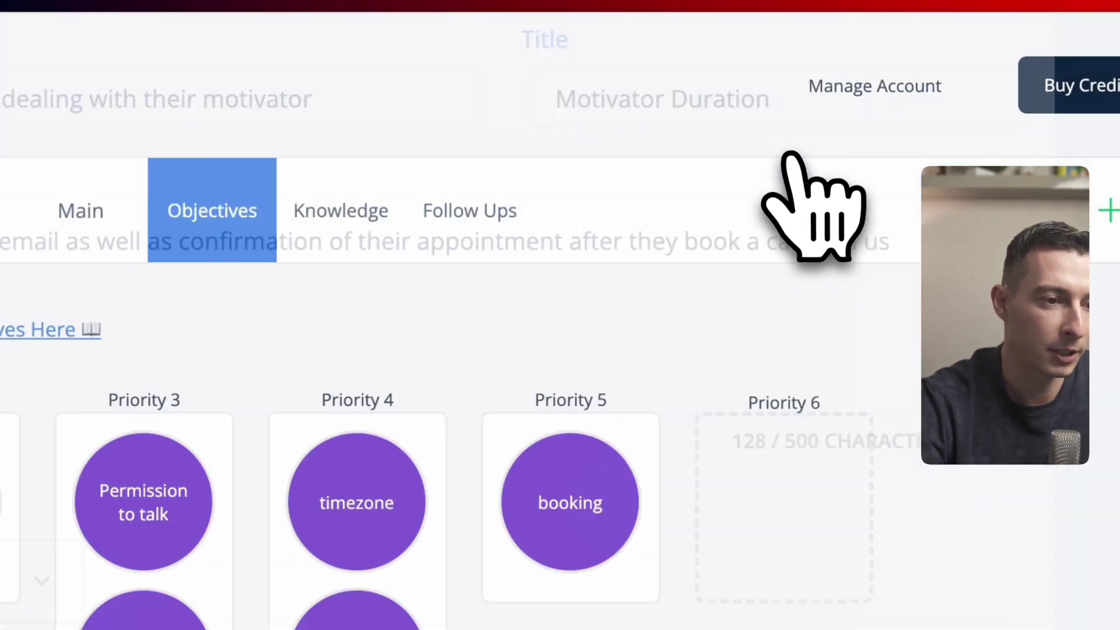
click(441, 356)
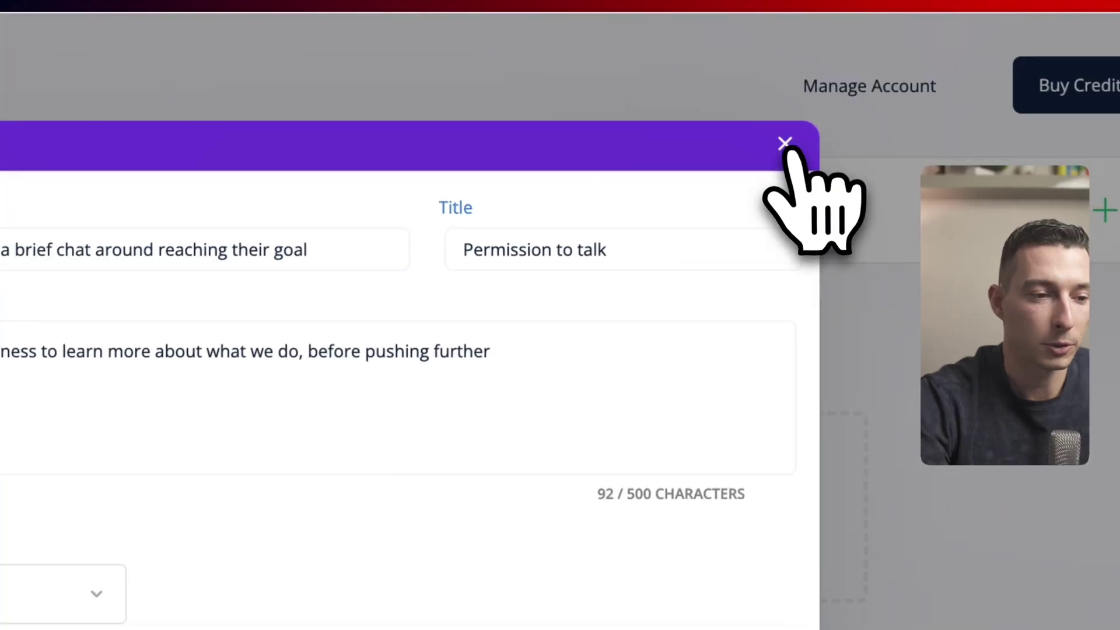
click(785, 144)
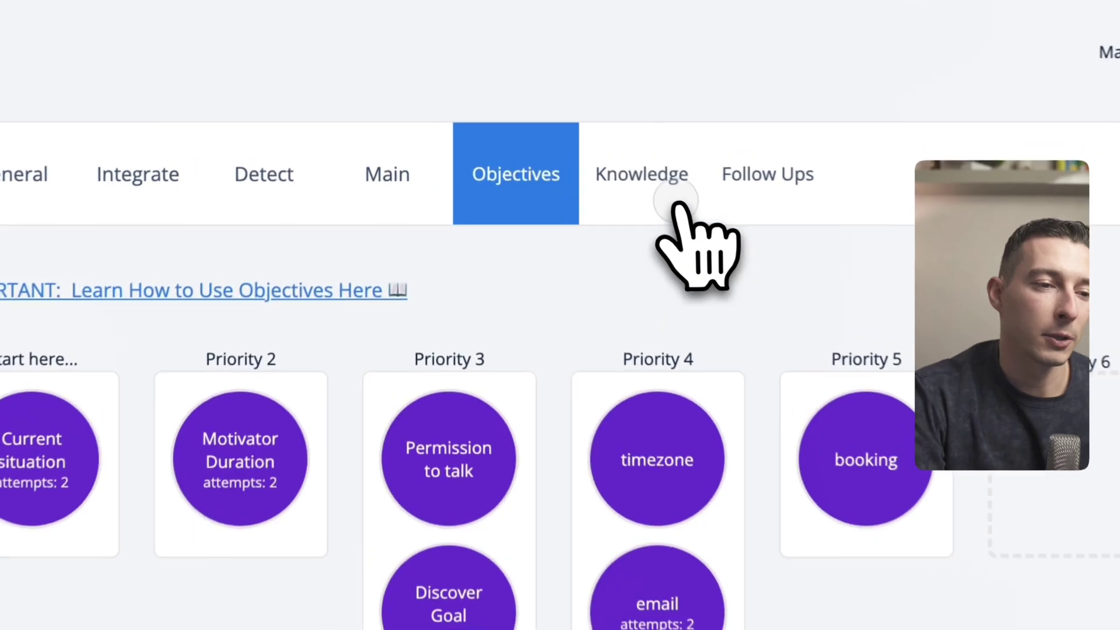
Go through the bot's Knowledge, Follow Ups and Integrate settings.
click(531, 122)
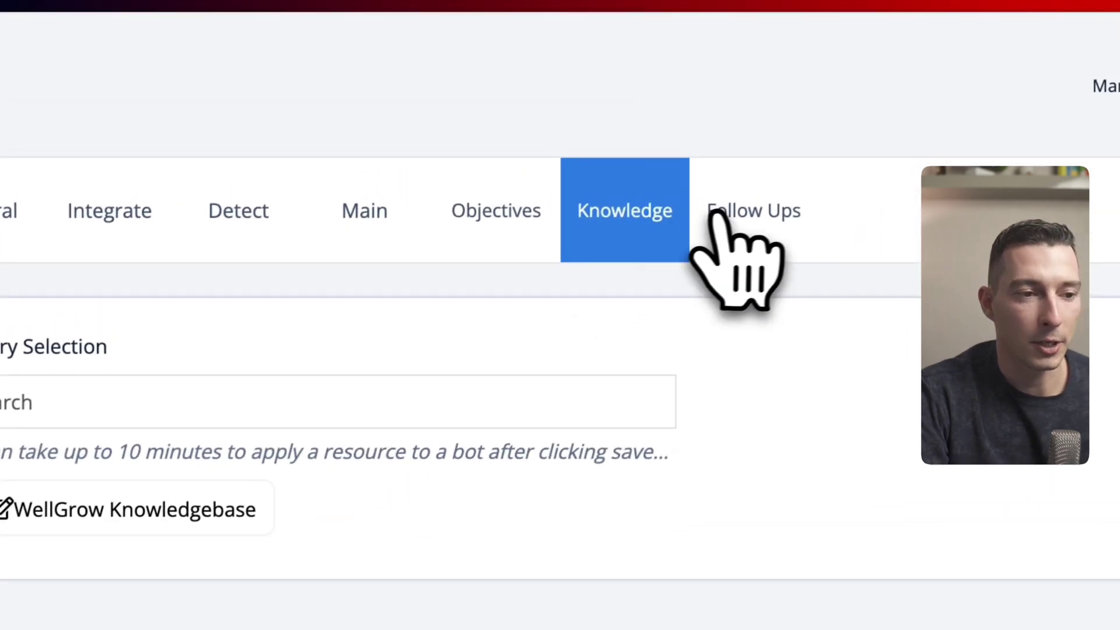
click(878, 114)
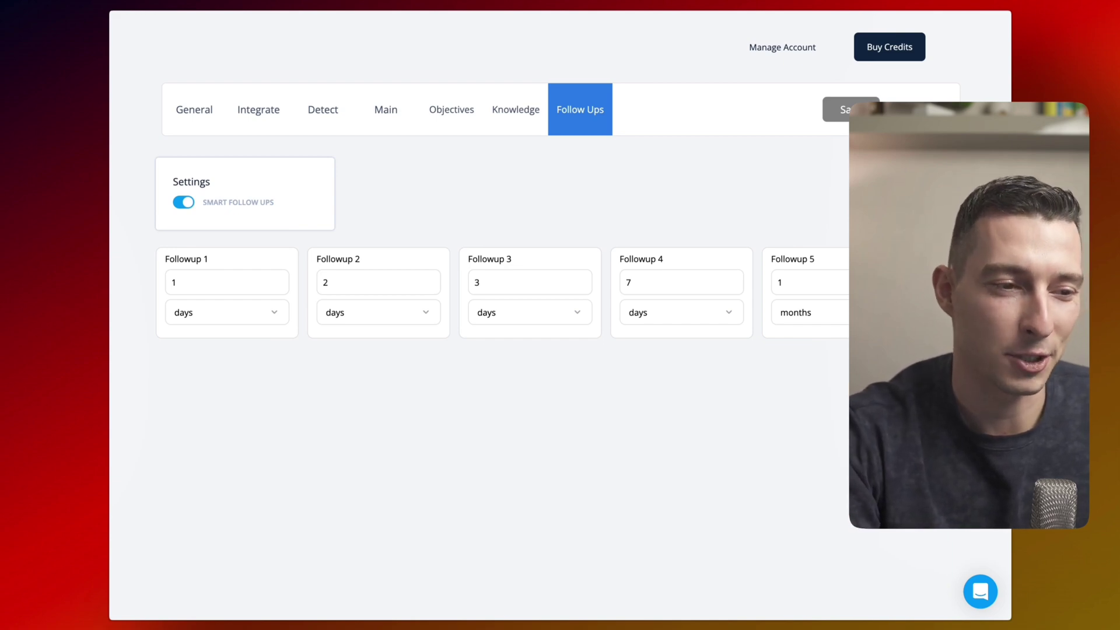
click(258, 110)
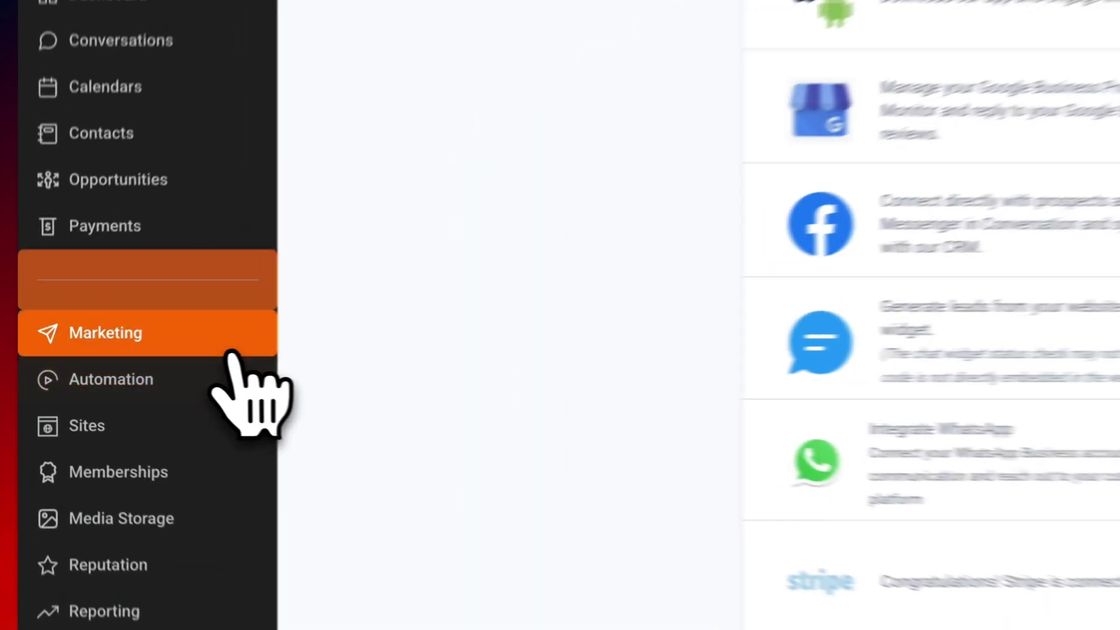
Switch to the WellGrow CRM and open the Appointment Booked - Follow Up Reminders workflow from the Pipeline & Follow Up Automations folder.
click(143, 357)
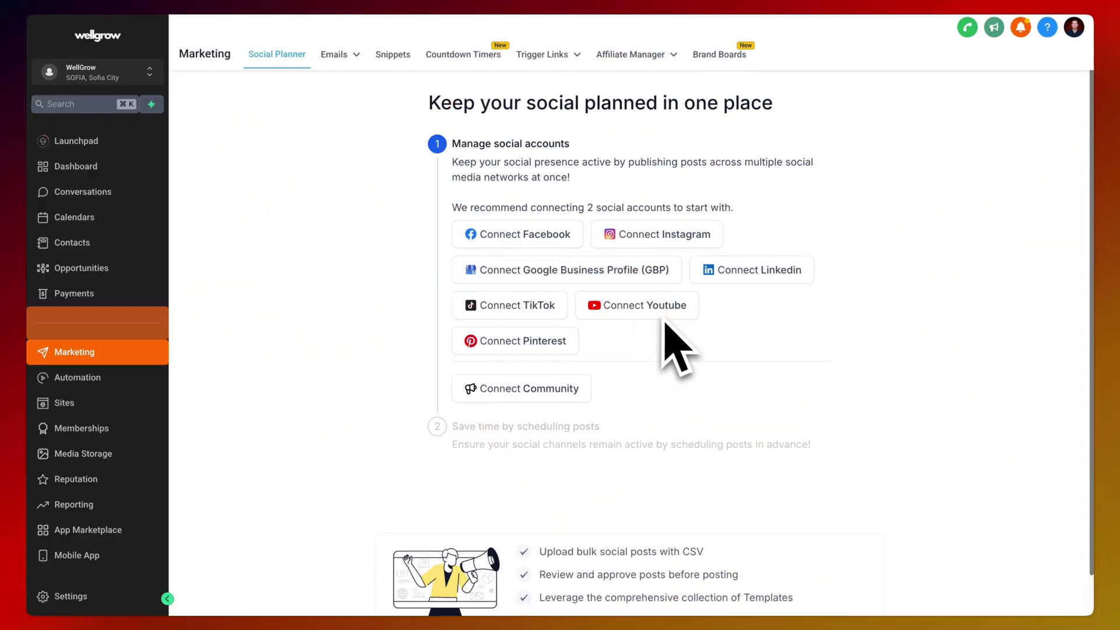
click(457, 513)
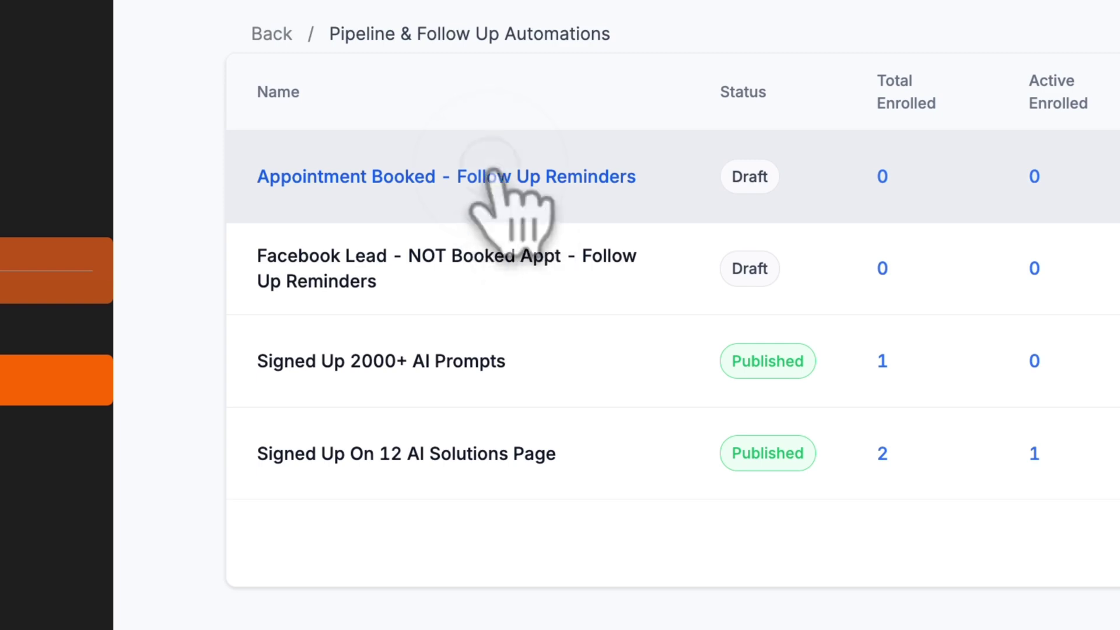
click(495, 175)
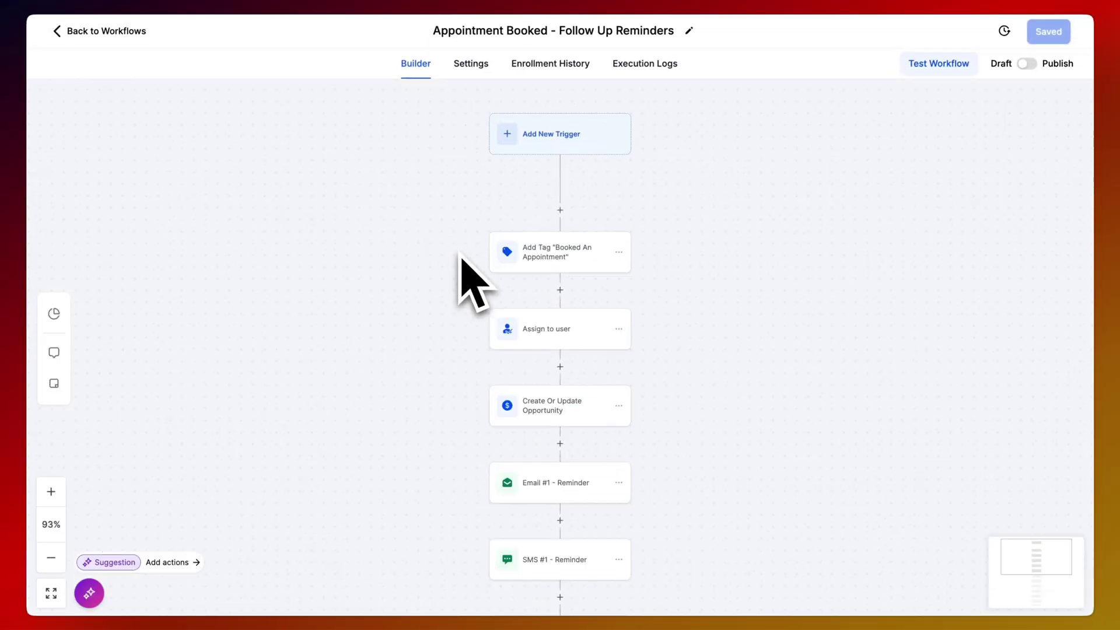
Inspect the workflow's Customer Booked Appointment trigger and its tag, user-assignment and opportunity actions.
click(489, 153)
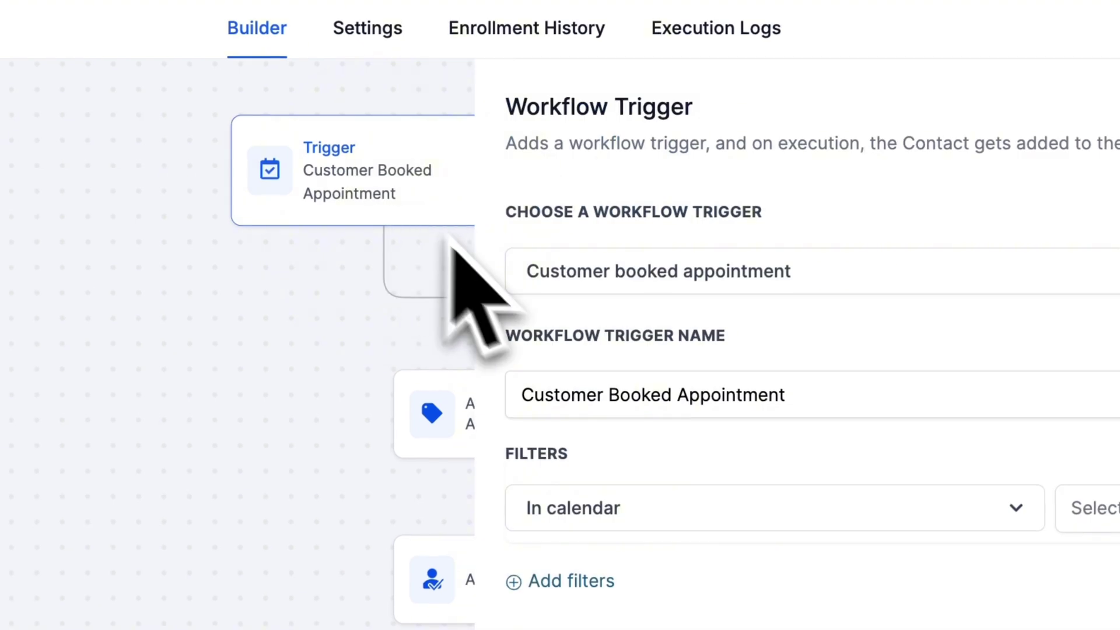
click(442, 233)
click(431, 415)
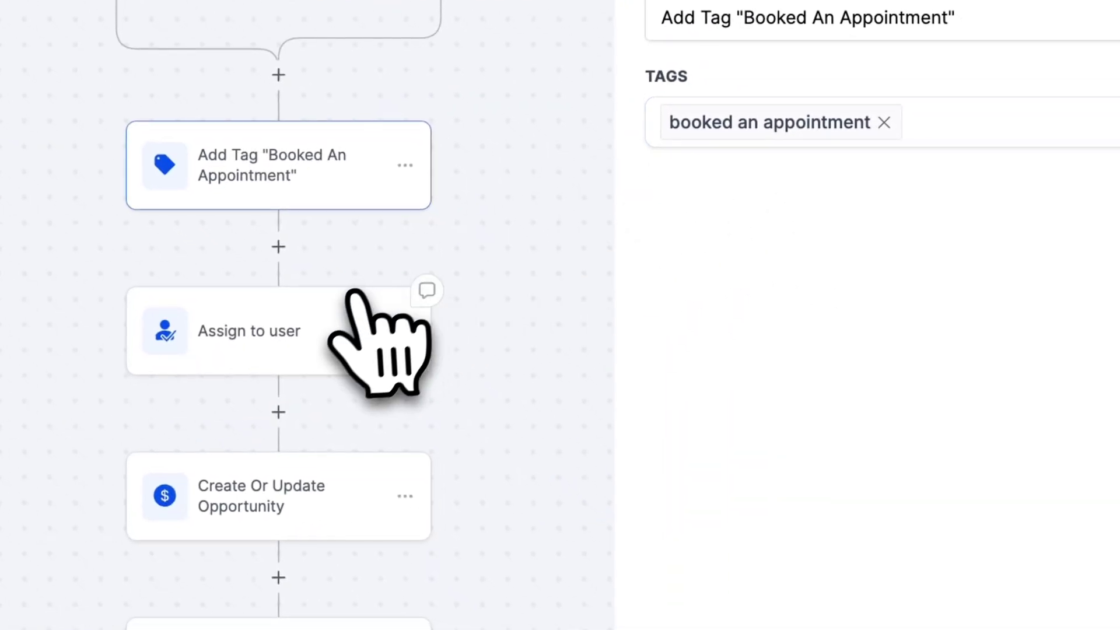
click(313, 324)
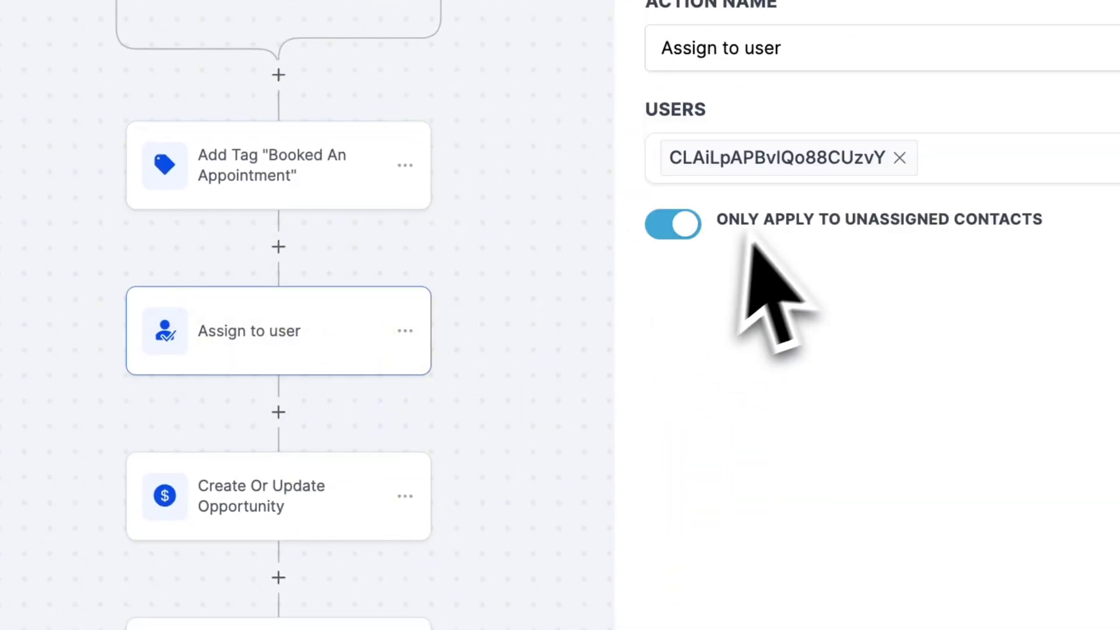
scroll(379, 385, down, 2)
click(324, 390)
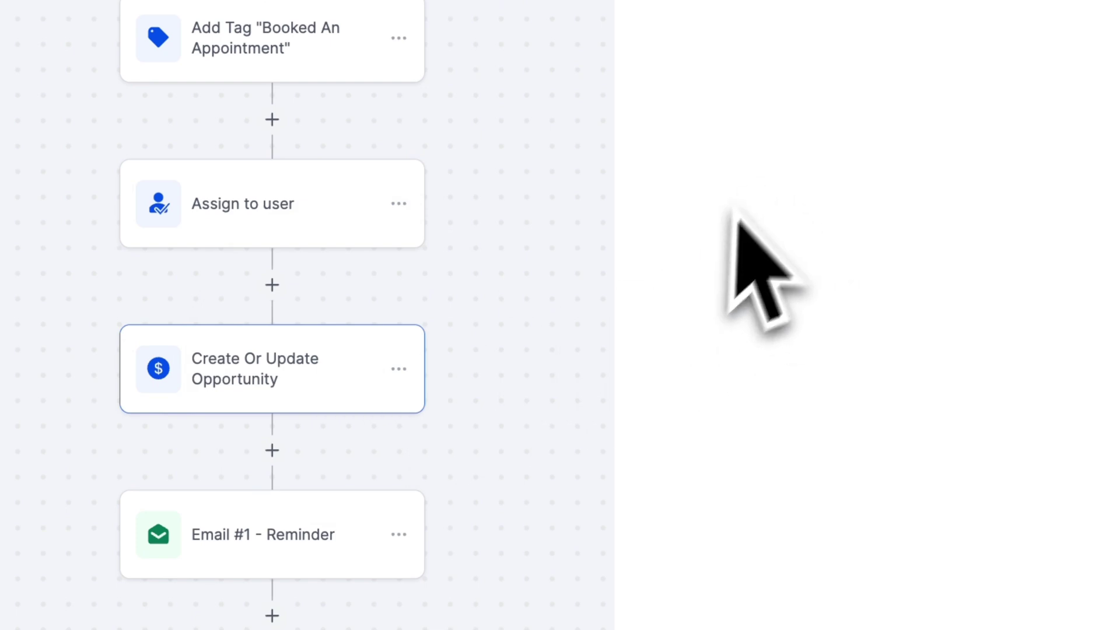
Open the Email #1 - Reminder action and read its message through to the rescheduling and closing lines.
scroll(783, 521, down, 2)
click(233, 533)
scroll(663, 321, down, 8)
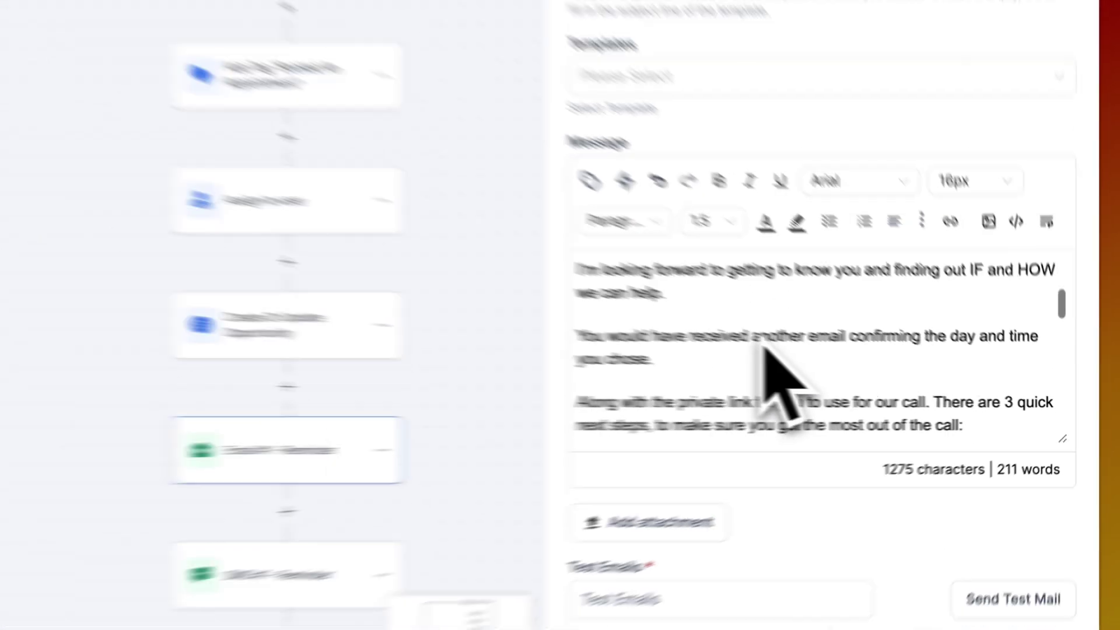
scroll(764, 350, down, 10)
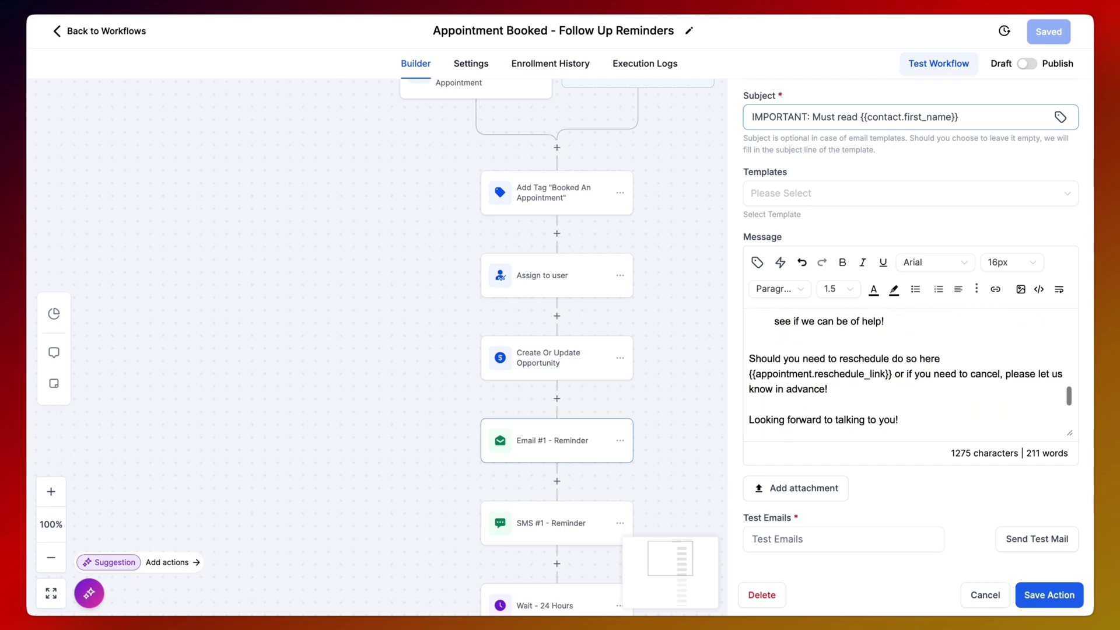